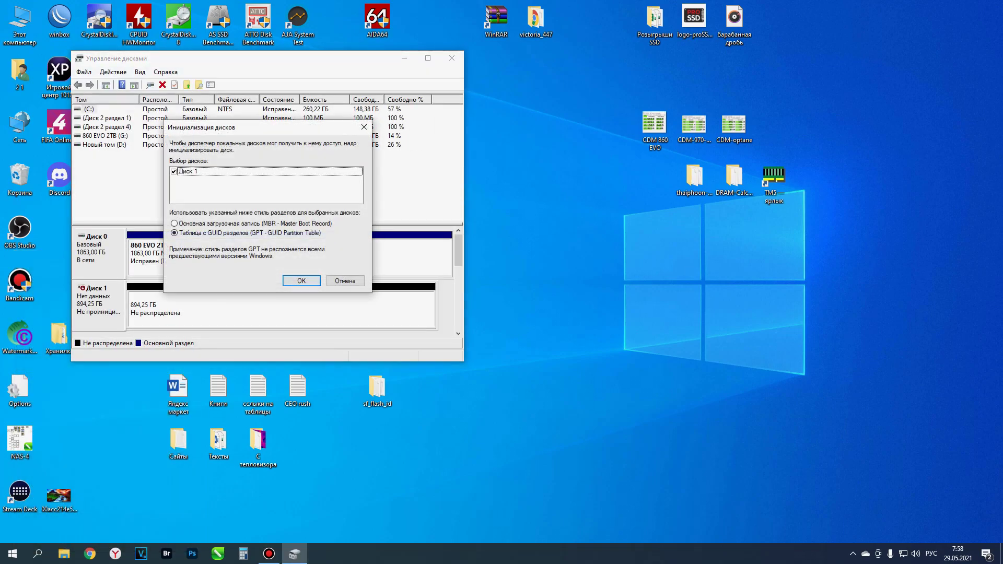
Initialize Disk 1 as GPT and create a 915698 MB simple volume with drive letter E on its unallocated space
key(Return)
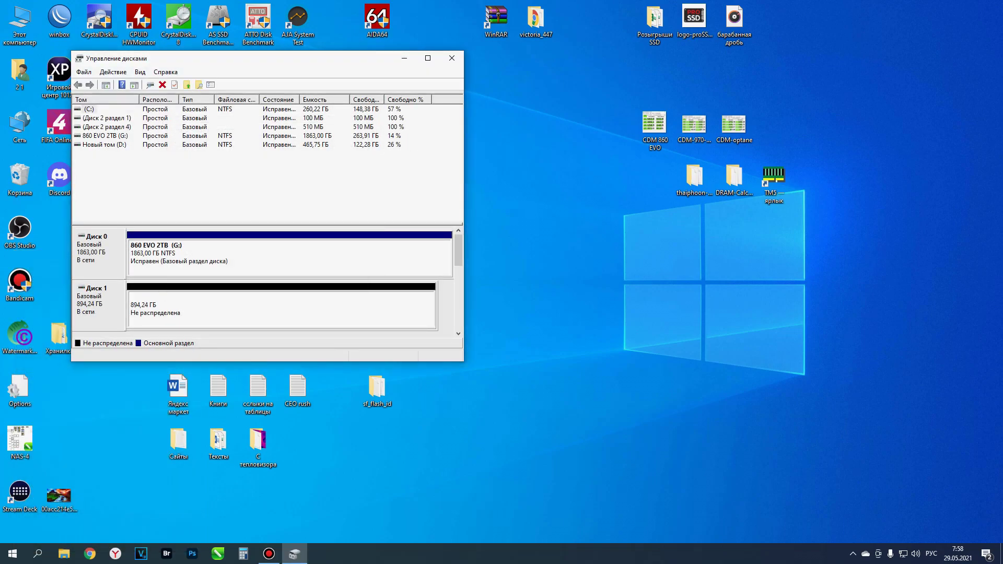
click(225, 312)
right_click(225, 312)
click(261, 318)
click(275, 296)
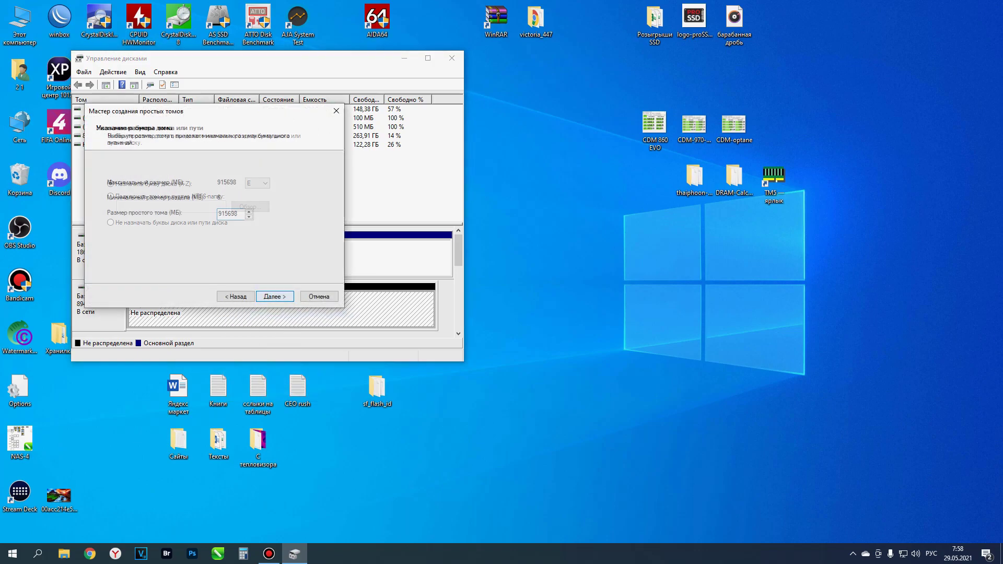
key(Return)
key(Return)
key(Return)
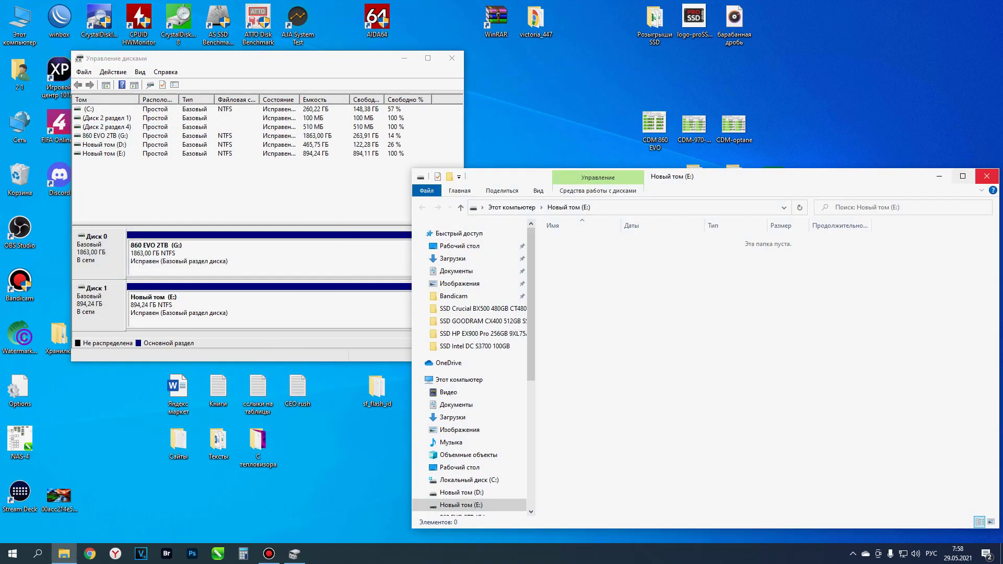
click(986, 176)
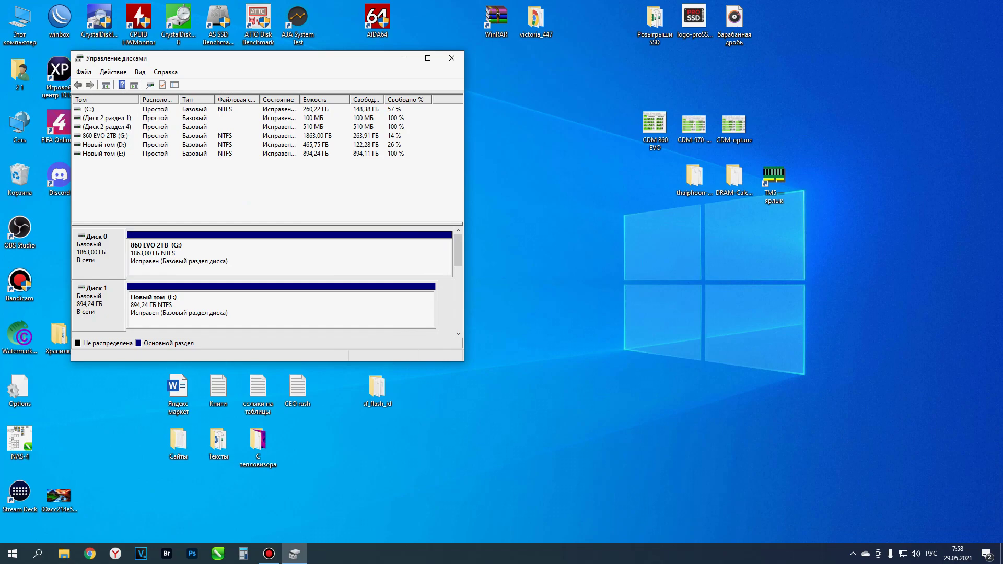
Put Disk Management away, display the Micron 7300 drive (E:) in CrystalDiskInfo and shorten that window to its attribute list
click(281, 309)
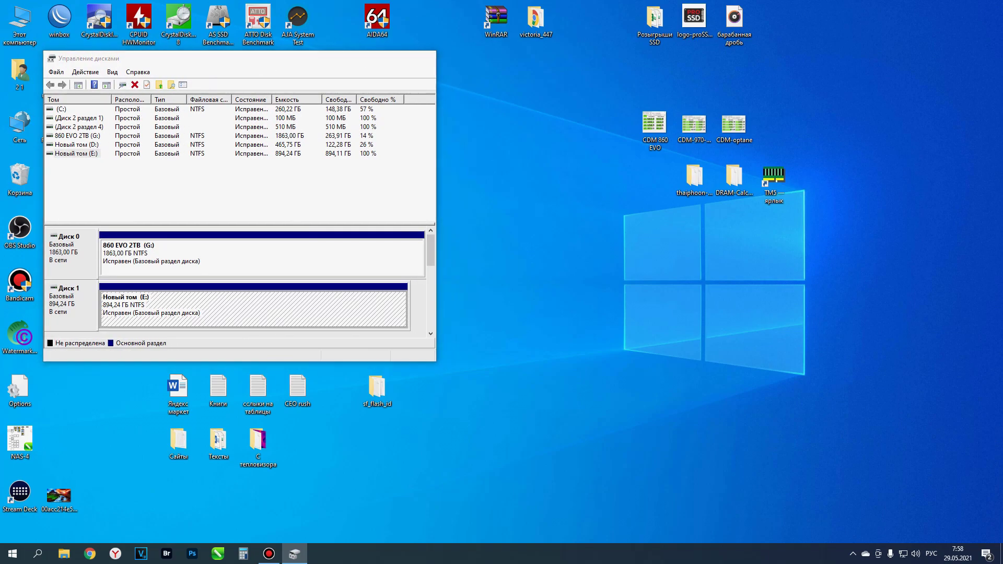
key(alt+F4)
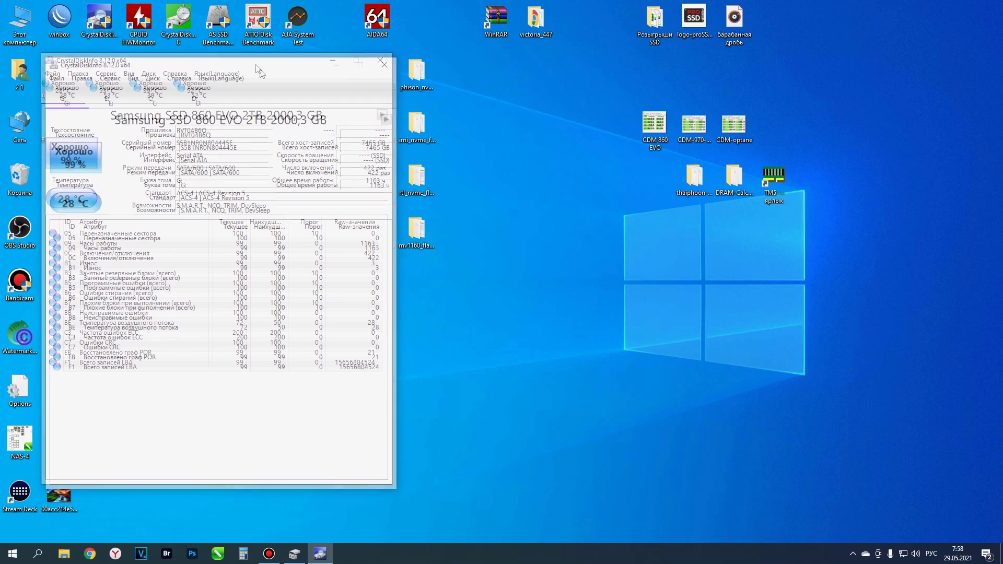
click(107, 86)
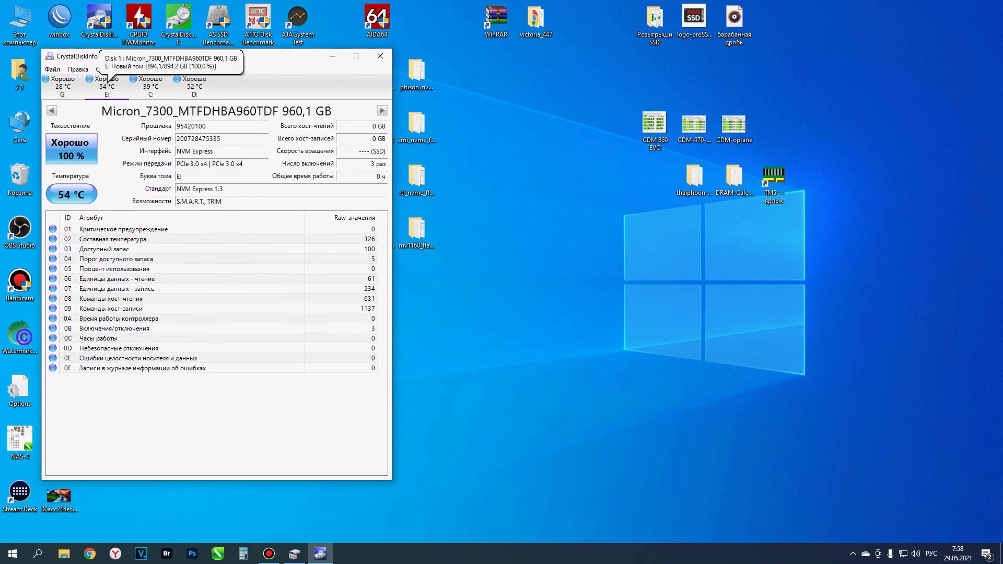
drag(249, 479, 249, 379)
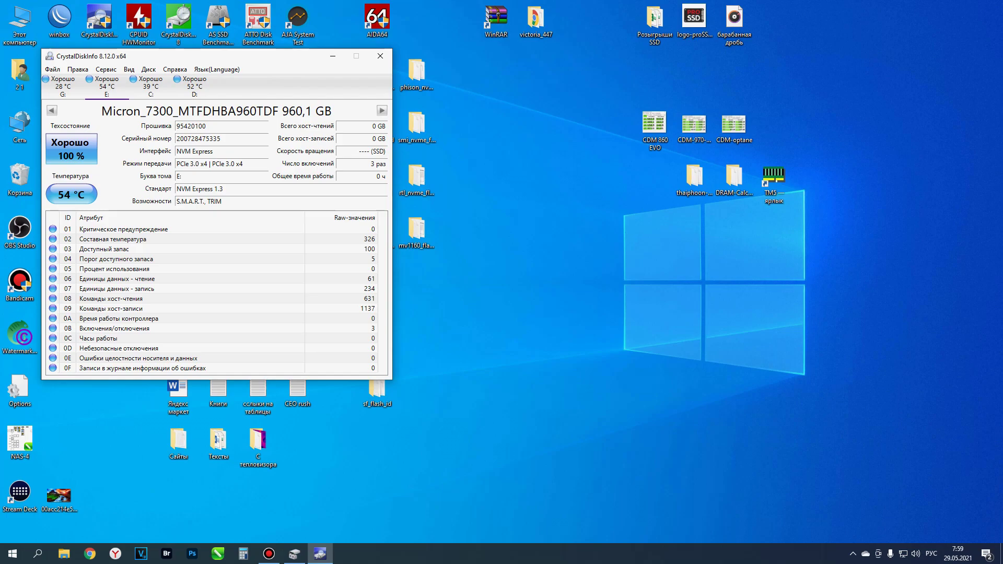
Open HWMonitor, collapse every device branch except the Micron 7300 drive and place the window below CrystalDiskInfo
double_click(139, 18)
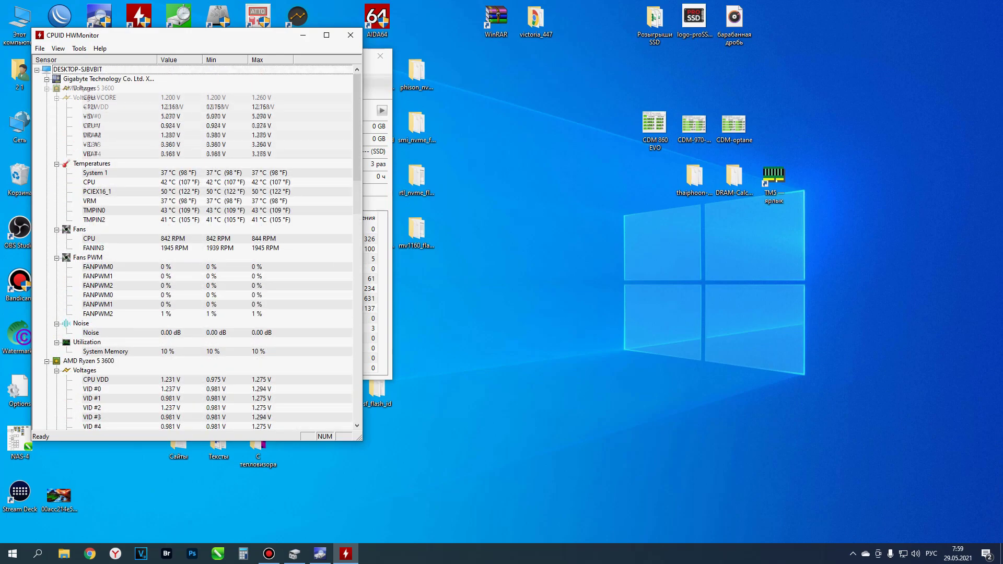
key(Left)
key(Down)
key(Left)
key(Down)
key(Left)
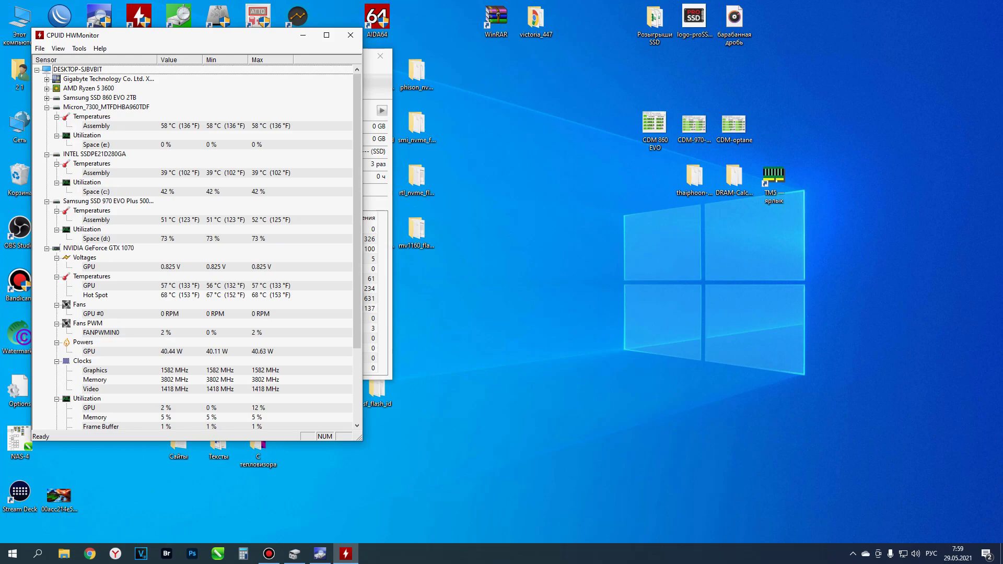
key(Down)
key(Left)
key(Down)
key(Left)
key(Down)
key(Left)
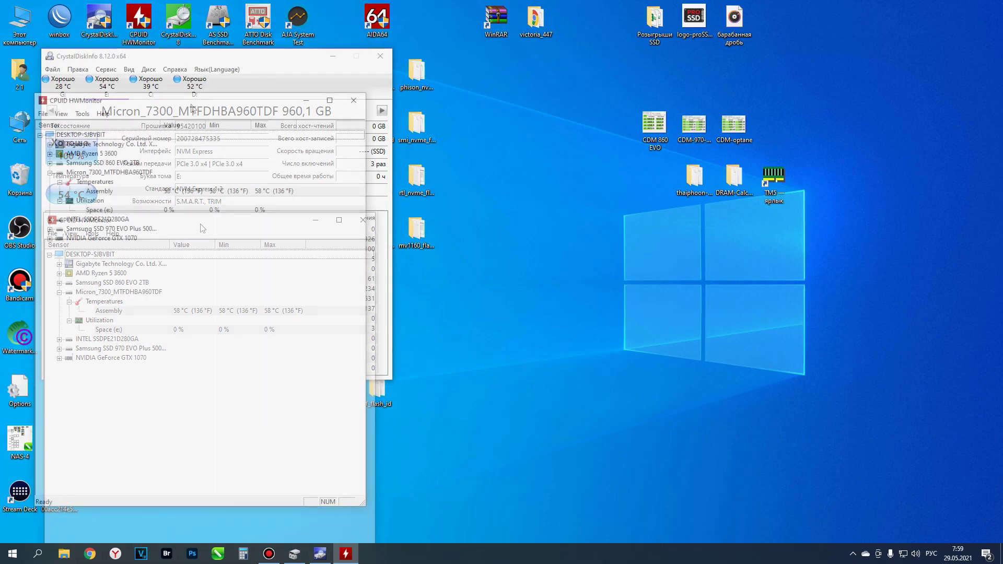
drag(203, 228, 206, 400)
Open CrystalDiskMark beside CrystalDiskInfo and run all tests on drive E: with 5 passes of 1 GiB
double_click(178, 20)
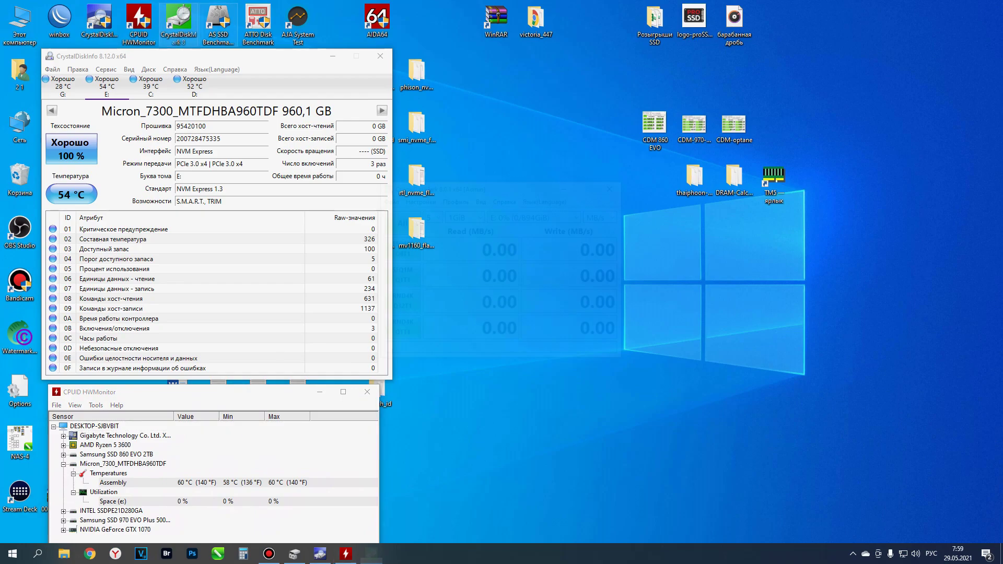
drag(496, 186, 527, 59)
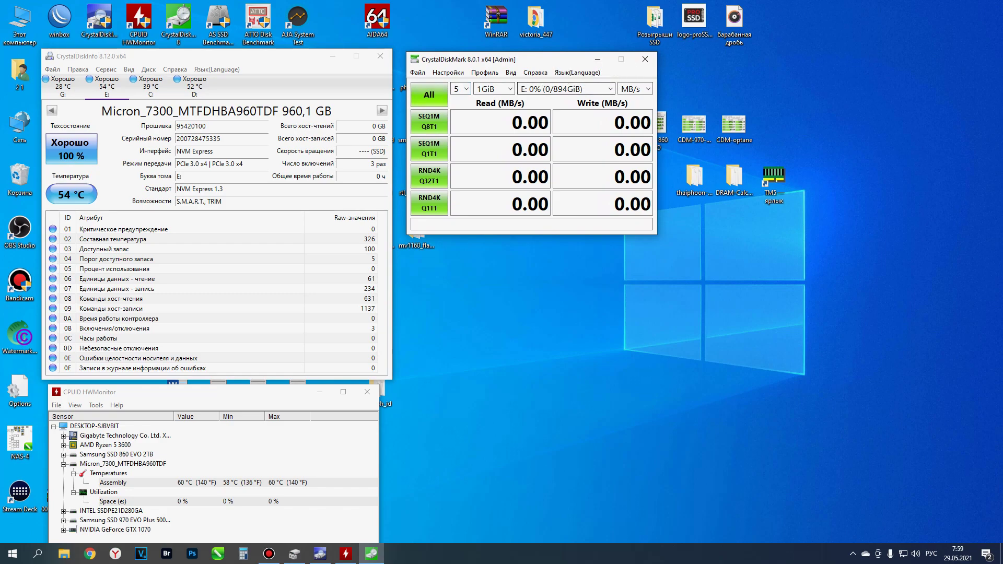
key(Return)
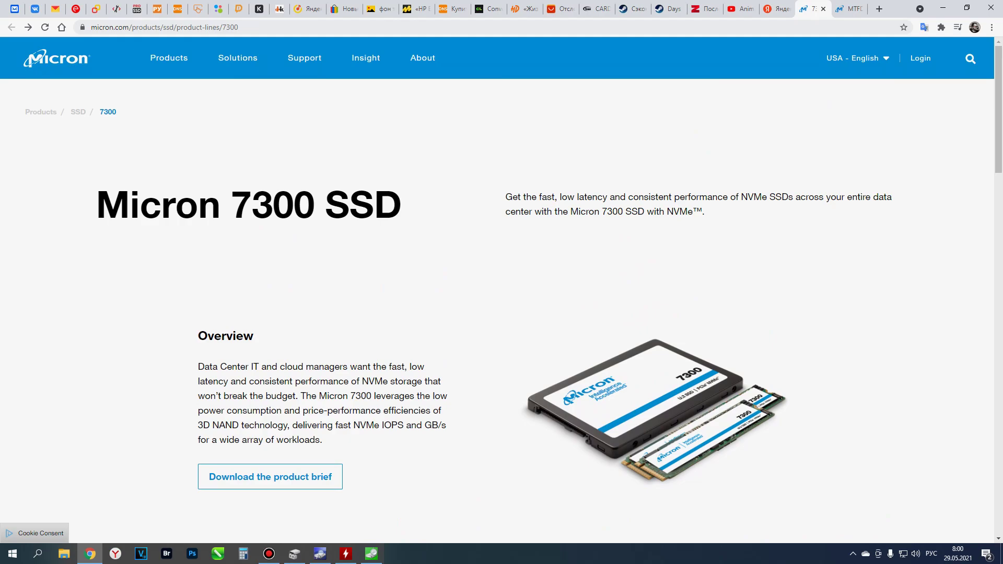
Examine the Micron 7300 SSD product page in the browser, including its overview, benefits, capacity and resources sections
scroll(502, 293, down, 2)
scroll(501, 293, up, 1)
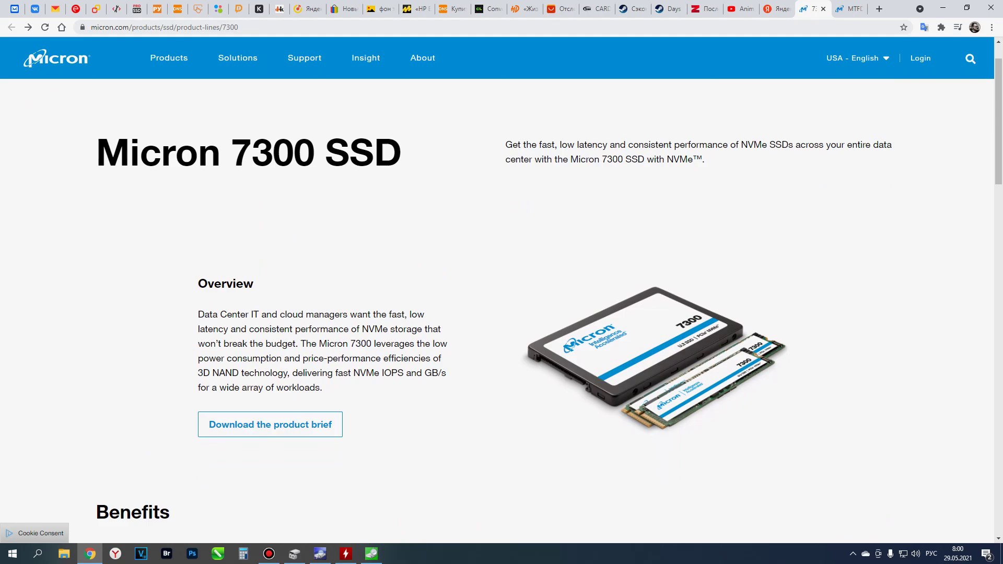
scroll(502, 292, down, 6)
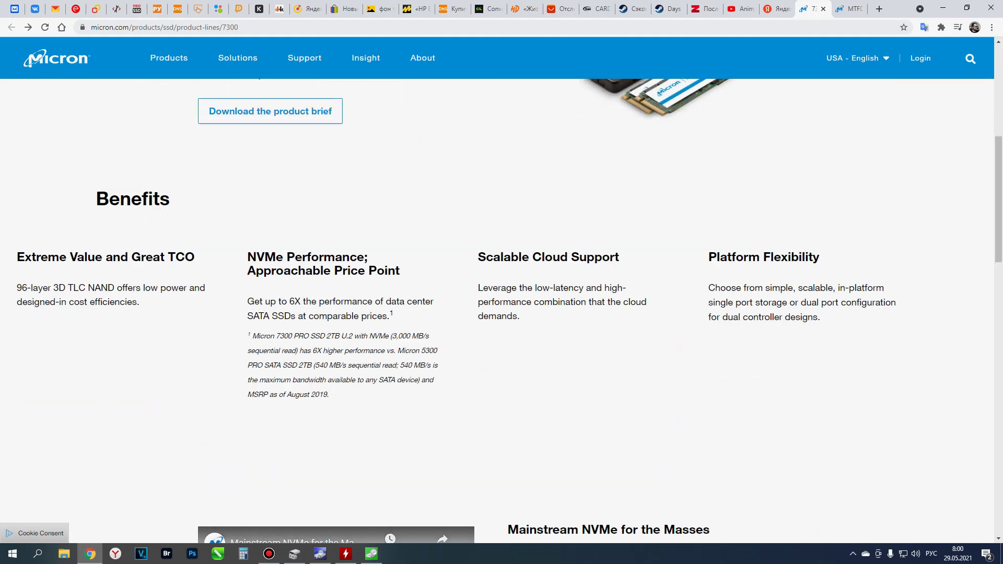
scroll(502, 313, down, 9)
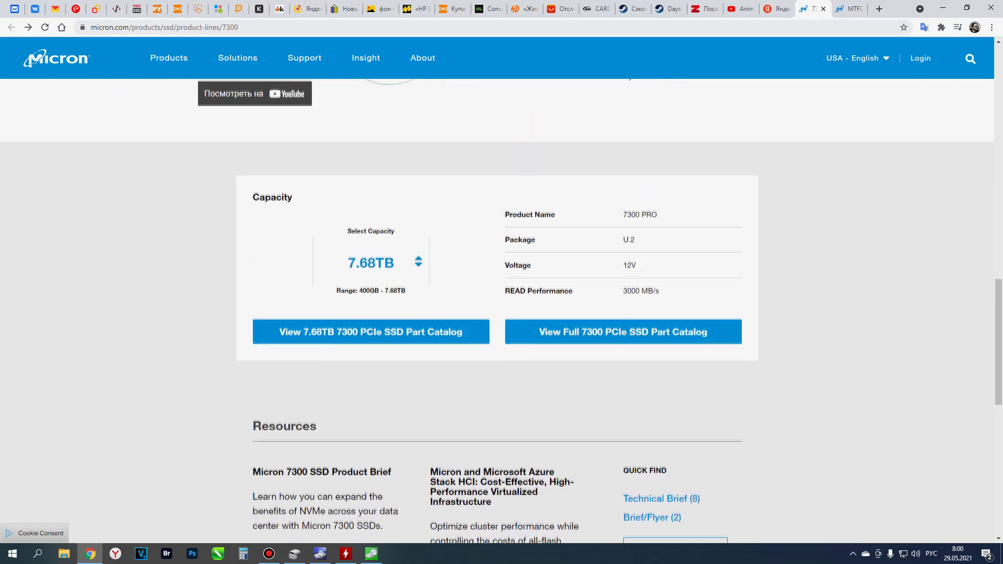
scroll(501, 313, down, 2)
click(371, 261)
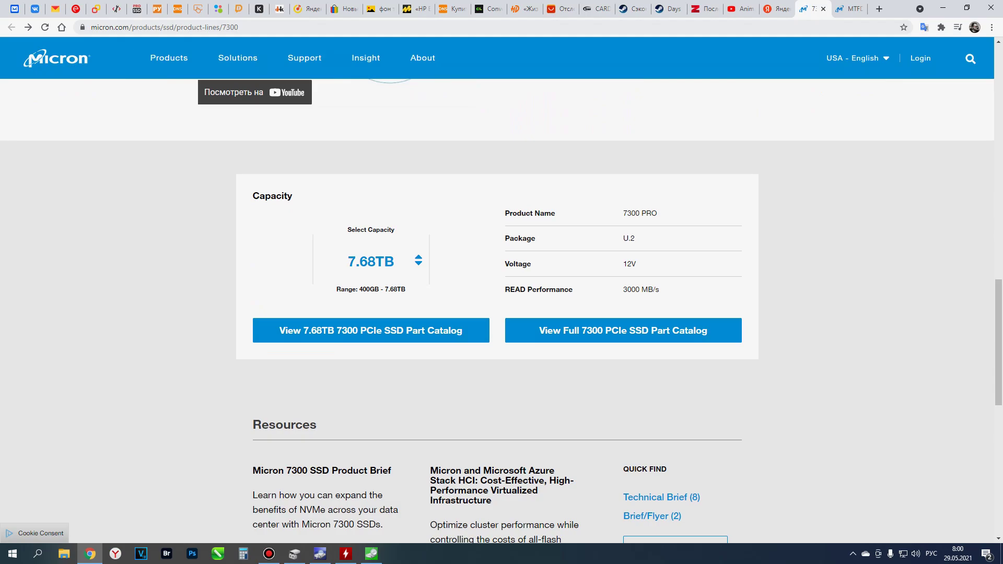
scroll(501, 313, down, 7)
scroll(502, 314, up, 4)
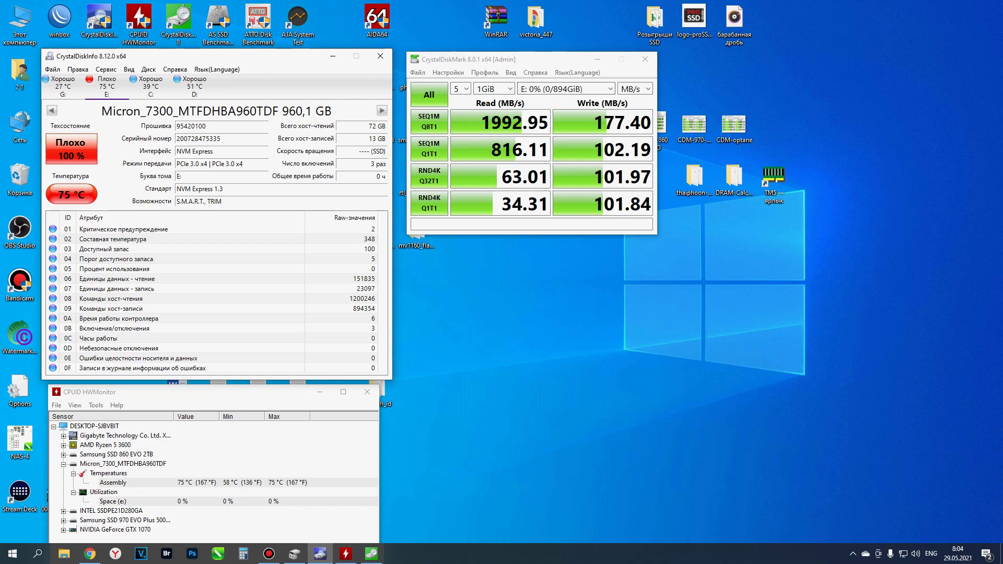
Return to CrystalDiskMark and run all tests on drive E: again with 5 passes of 1 GiB
key(alt+Tab)
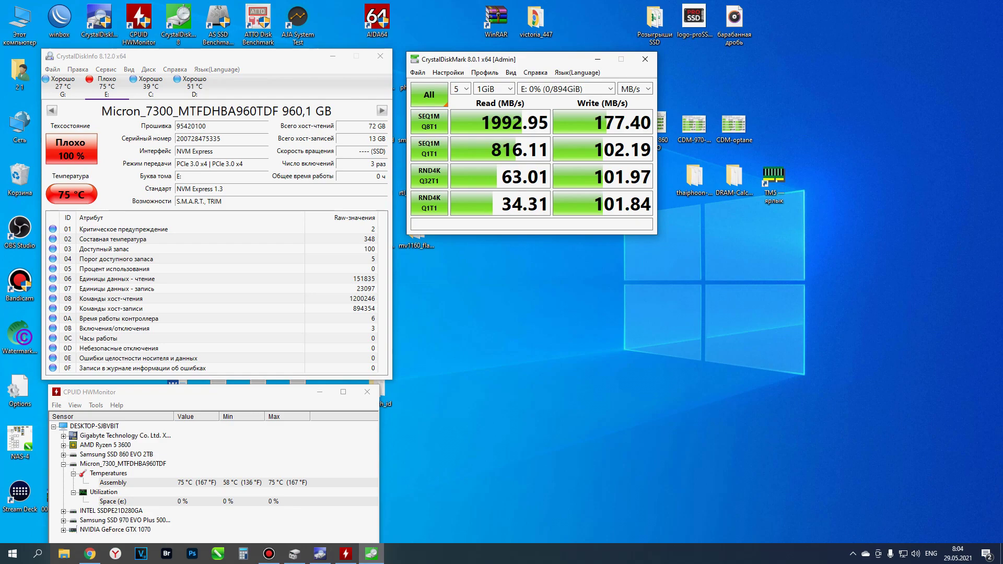
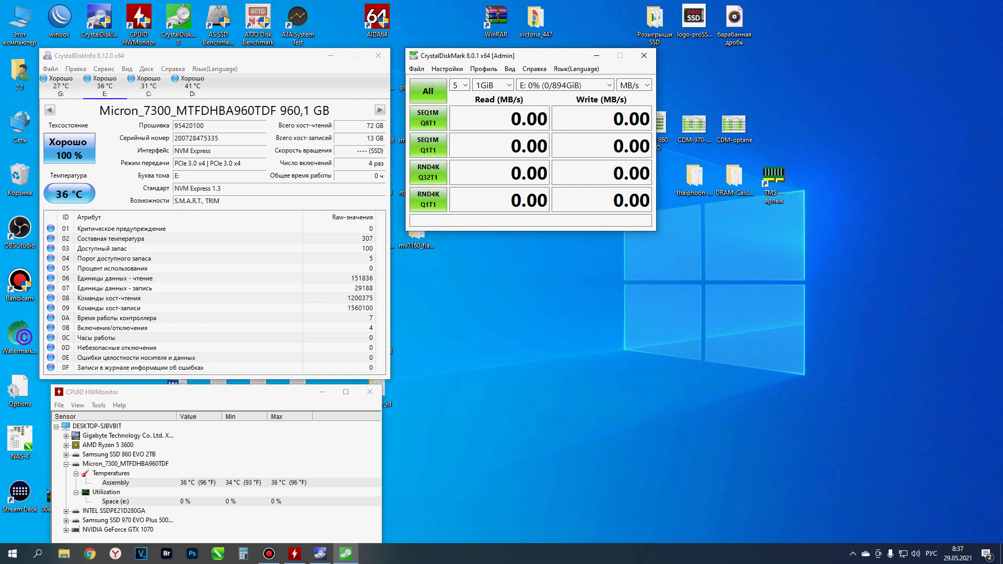
key(Return)
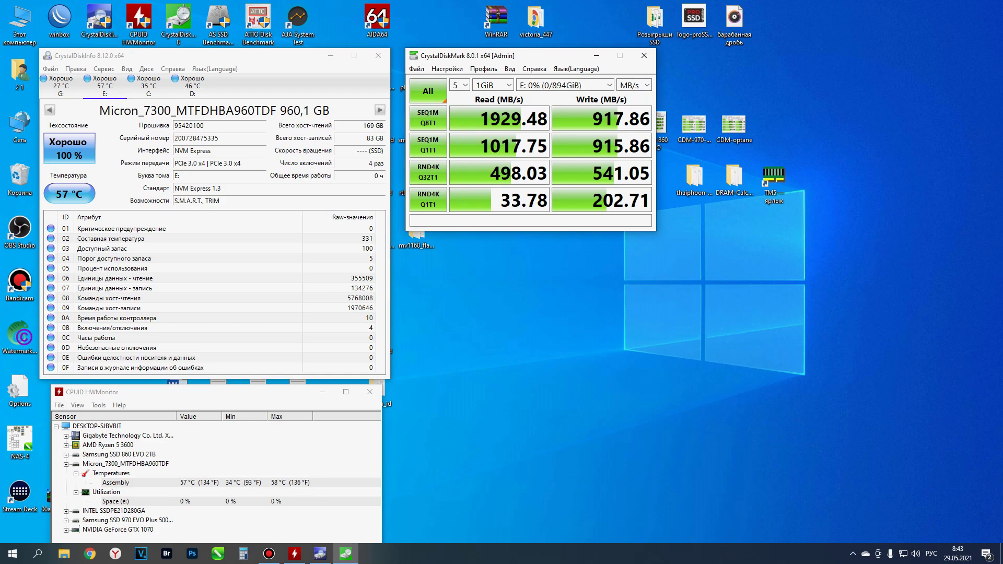
Open AS SSD Benchmark below CrystalDiskMark and run the 1 GB test on the Micron drive (E:)
double_click(219, 23)
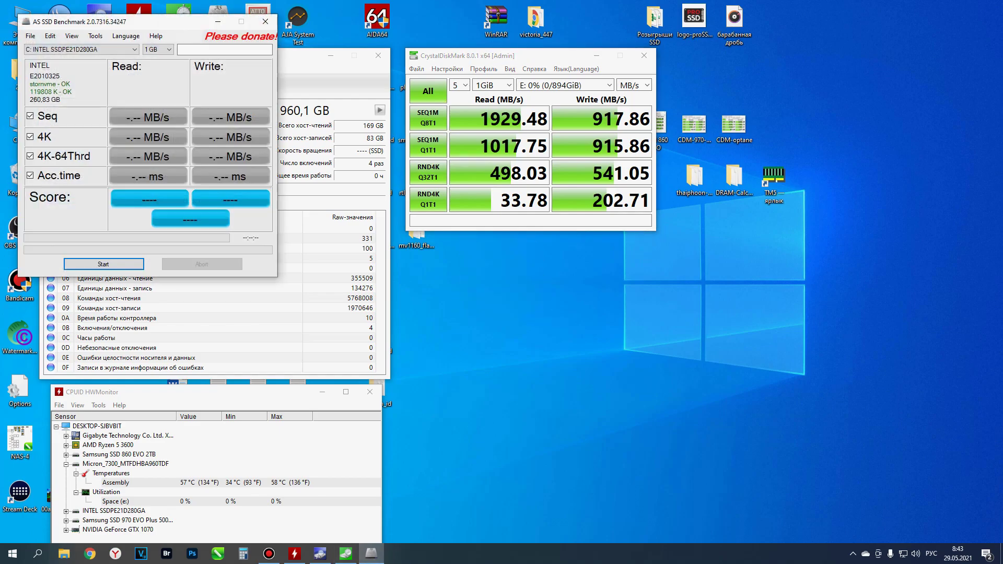
drag(194, 22, 576, 254)
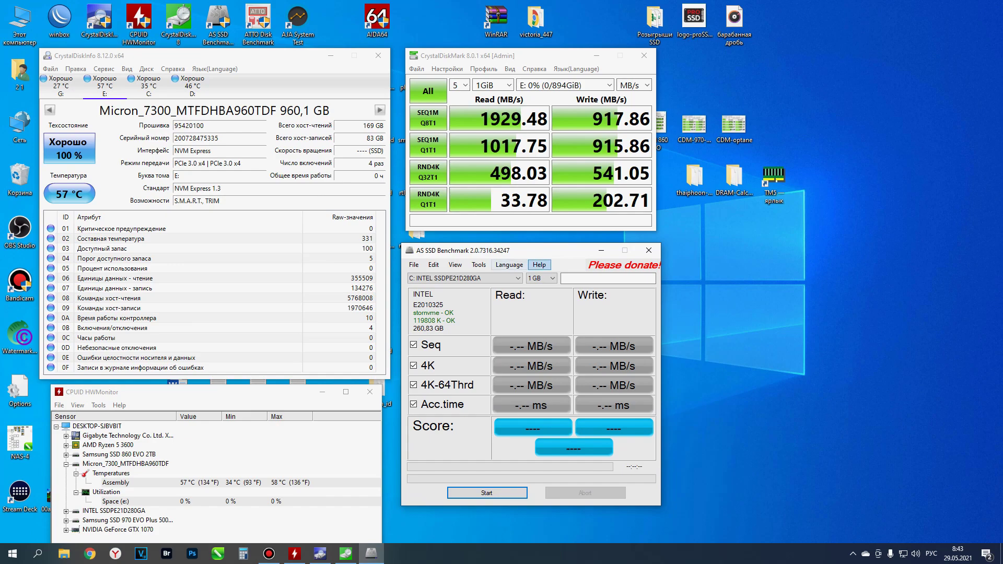
click(517, 277)
click(453, 301)
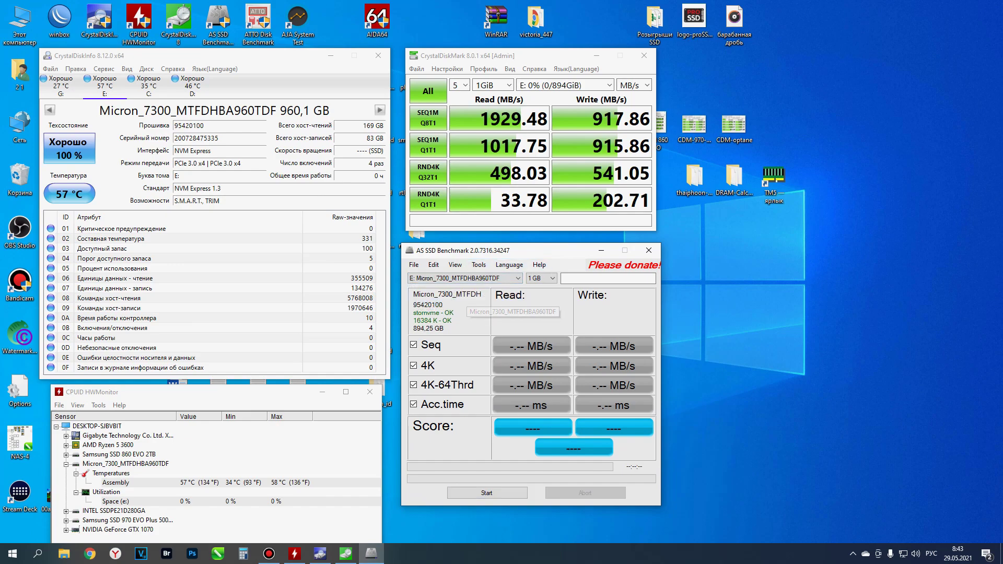
click(486, 493)
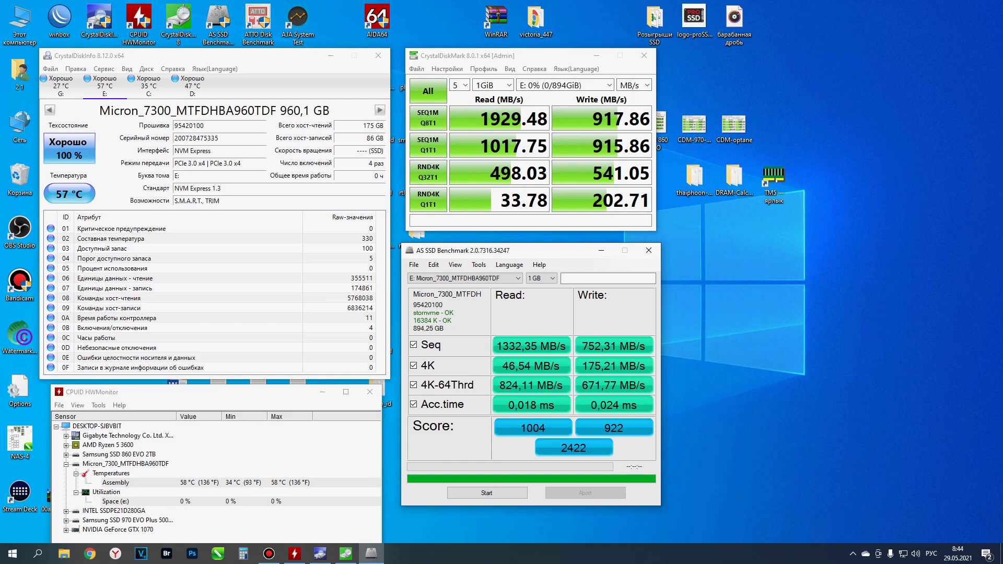
Open ATTO Disk Benchmark beside the other windows and test drive E: with 512 B to 64 MB I/O and a 256 MB file
double_click(258, 21)
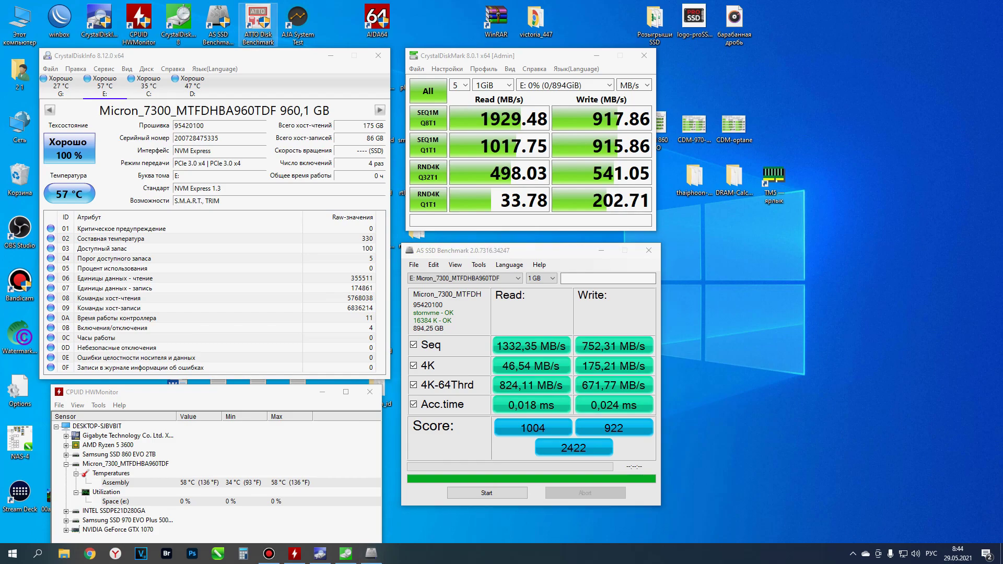
drag(497, 115, 818, 64)
click(800, 85)
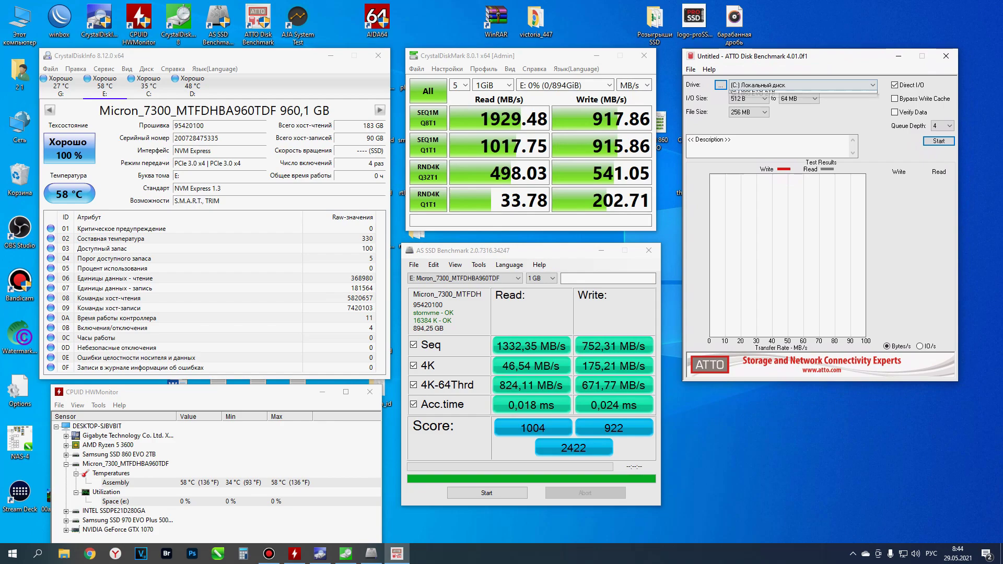
key(Return)
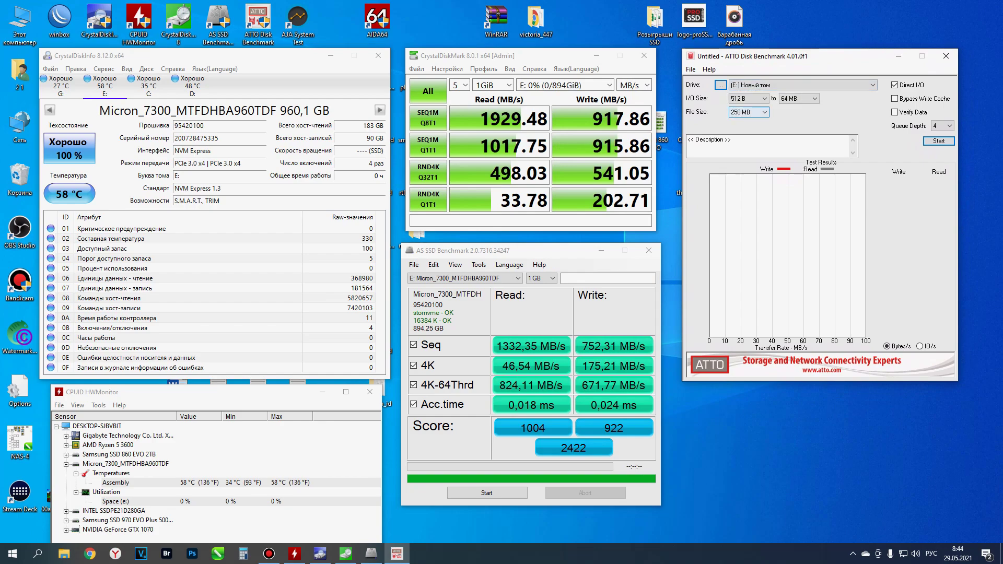
key(Return)
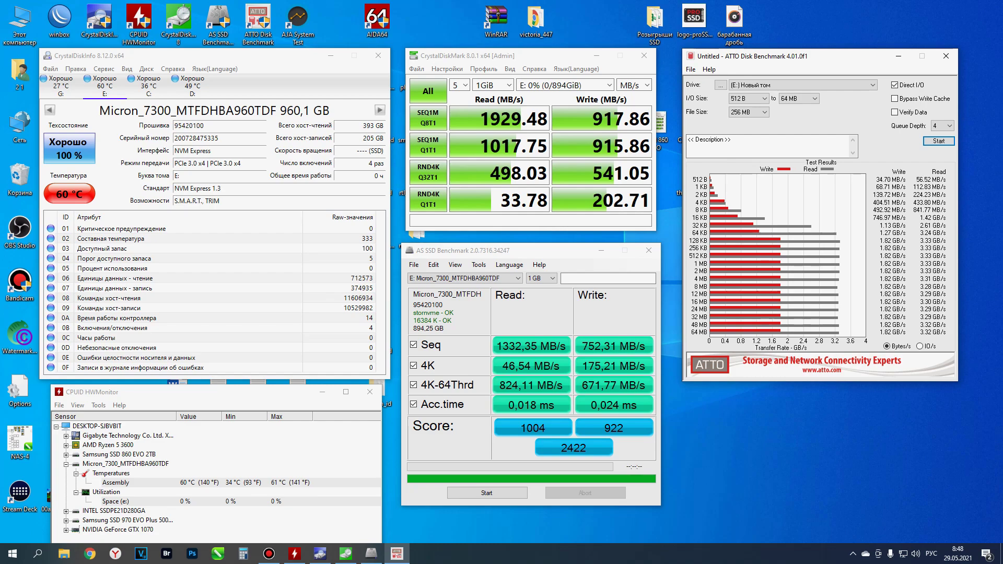
Run AJA System Test on target disk E: with a 1 GB file at 1920x1080 HD-1080i, 10bit YUV, and close it
double_click(297, 21)
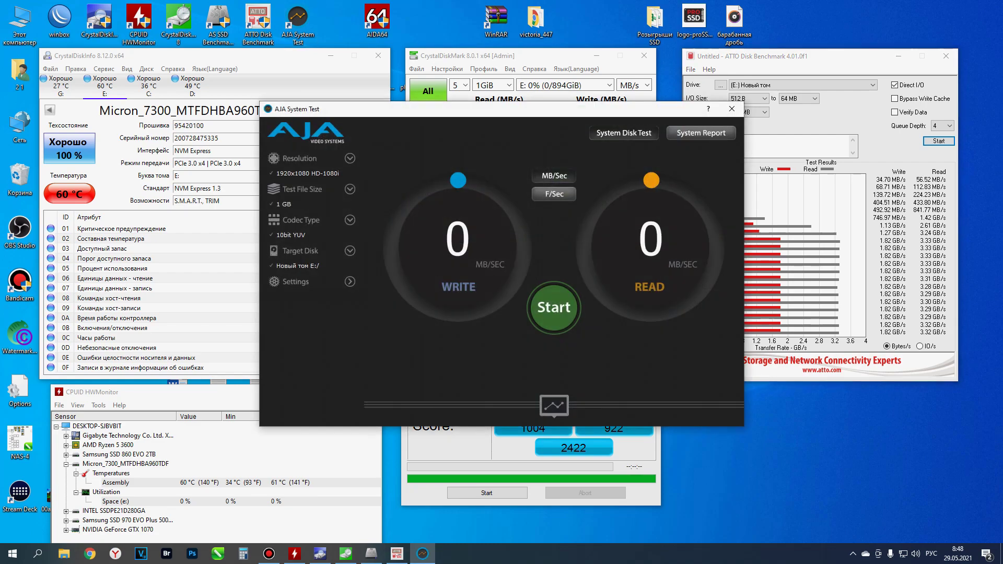
click(554, 307)
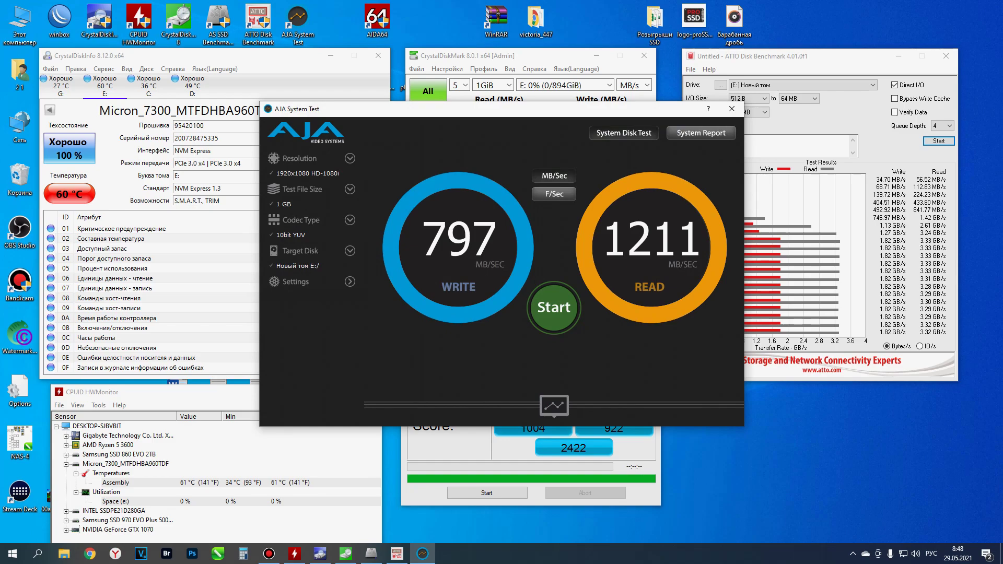
key(alt+shift)
click(732, 109)
Minimize ATTO, AS SSD and CrystalDiskMark, and open the Micron volume (E:) in File Explorer
click(899, 56)
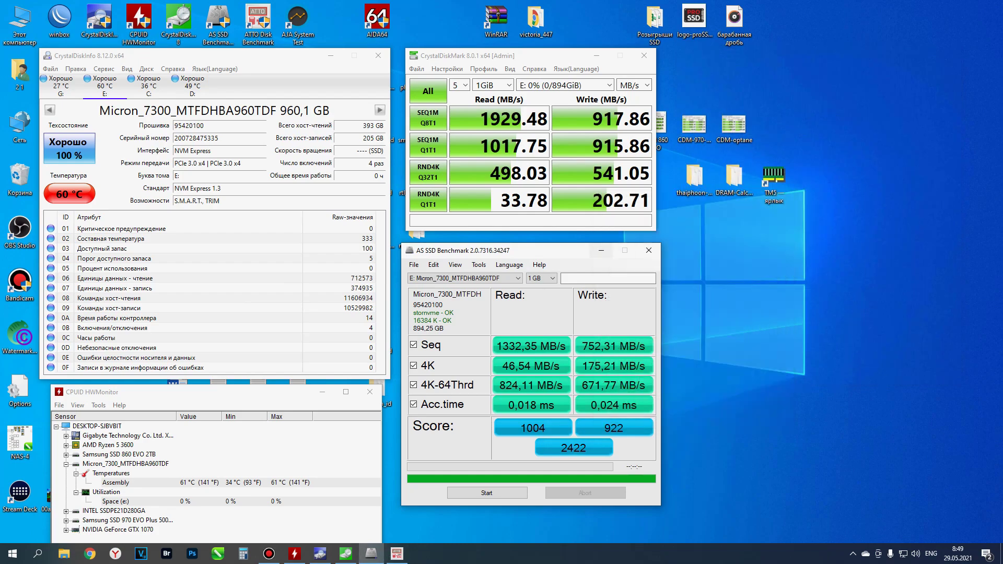
click(602, 251)
click(596, 55)
double_click(19, 23)
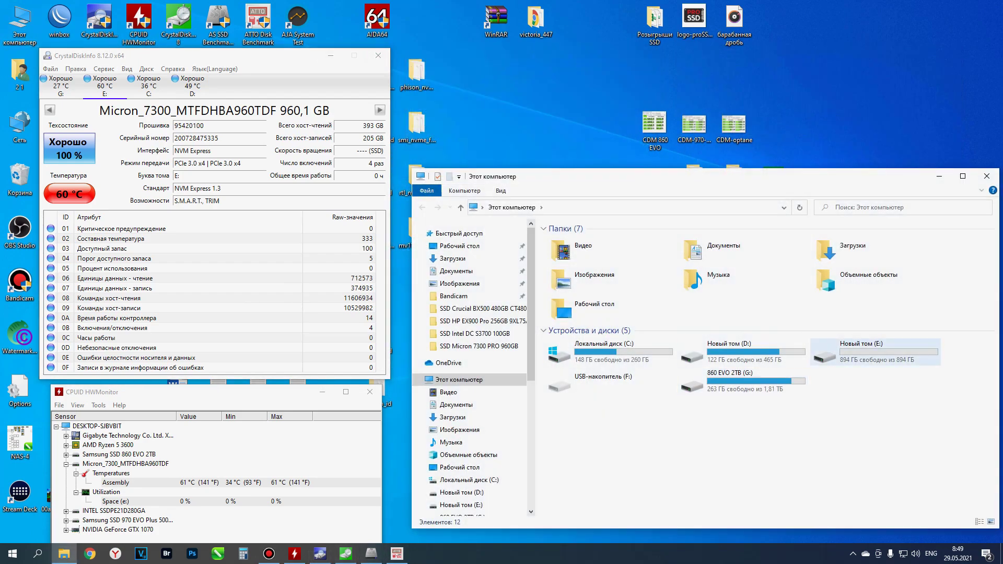
click(868, 351)
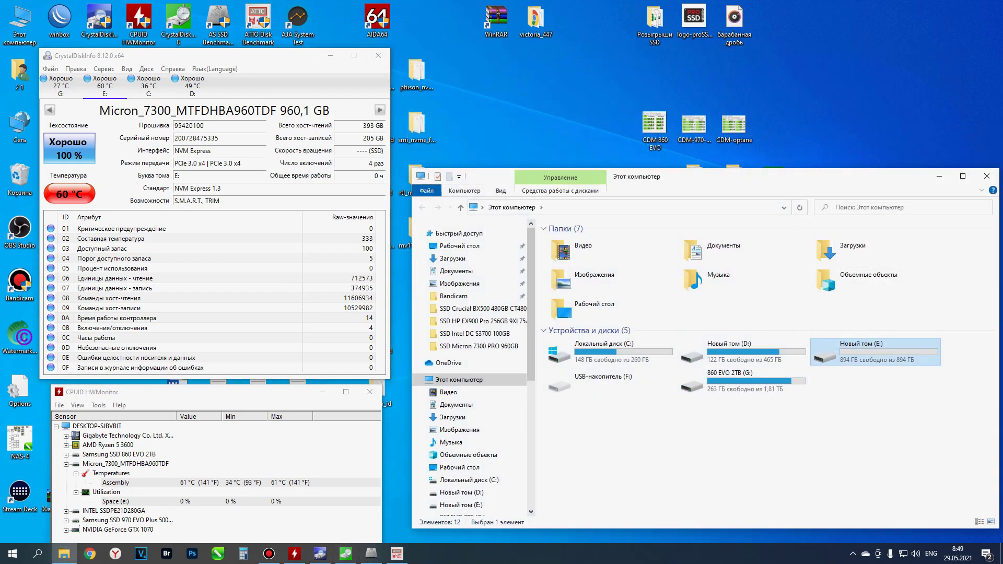
double_click(868, 351)
Open the properties of drive E: and optimize the drive with the Windows drive optimization tool
right_click(651, 293)
click(679, 422)
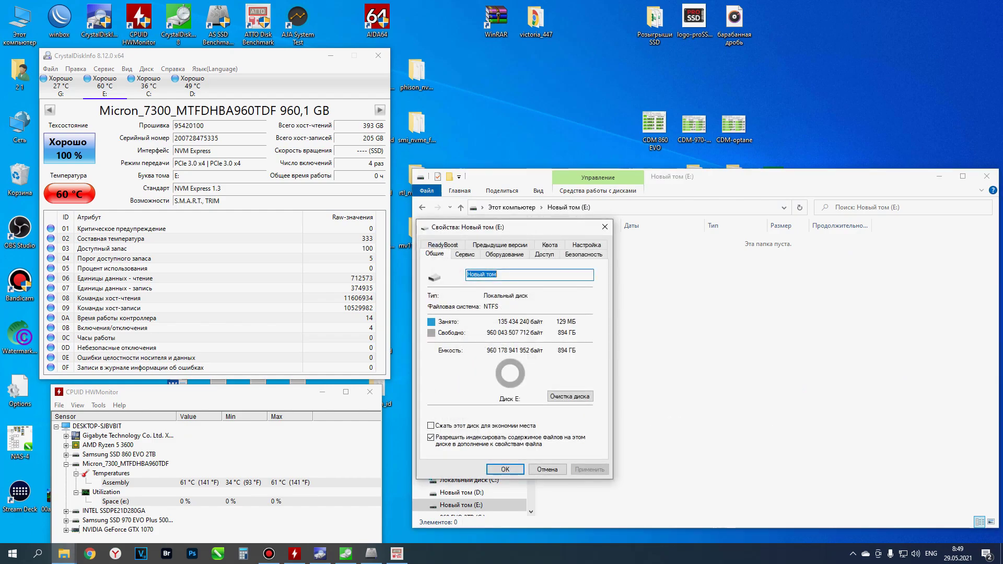
click(465, 255)
click(538, 353)
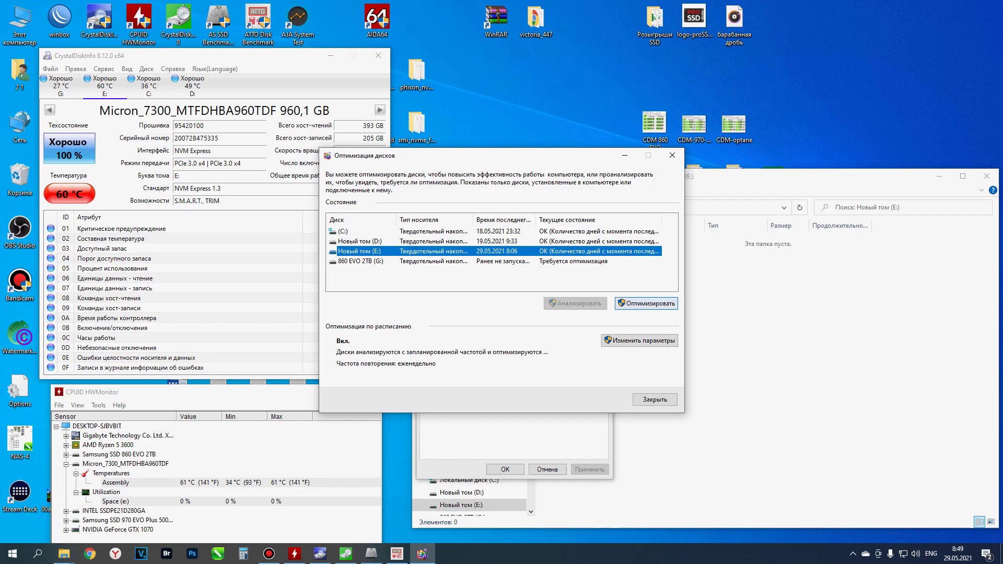
key(Return)
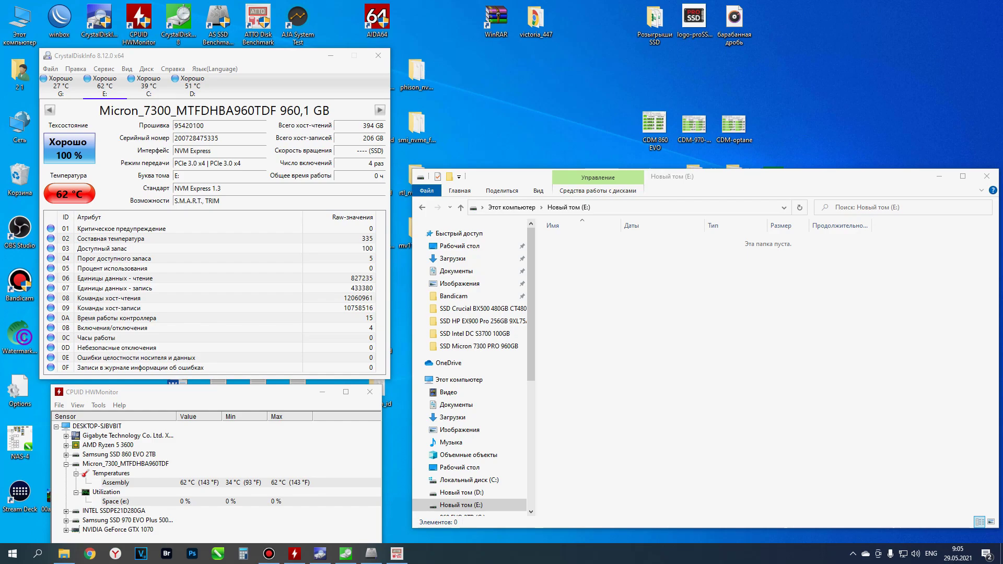
Copy the RENDER-100 folder from drive D: to the root of drive E:
double_click(19, 23)
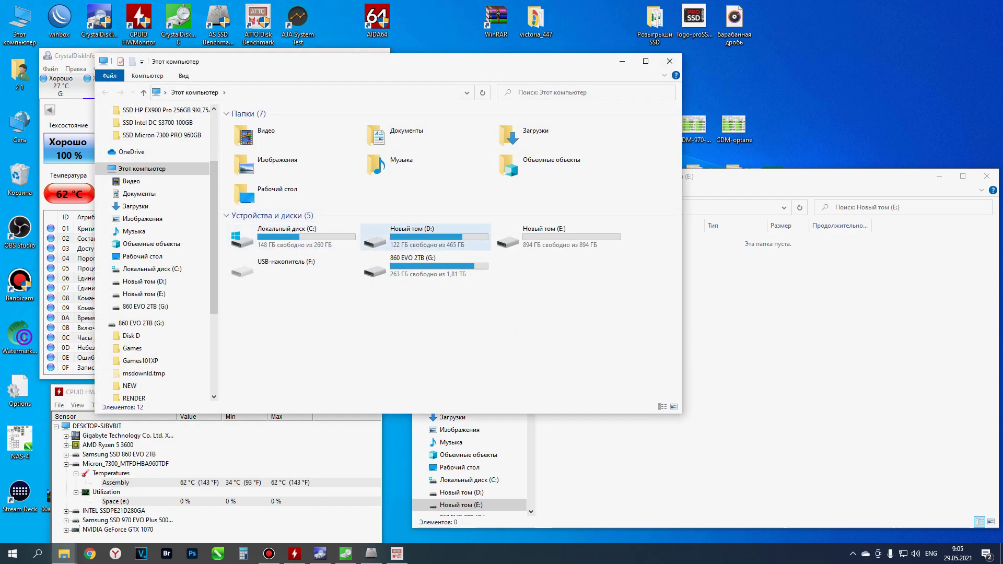
double_click(408, 236)
click(257, 367)
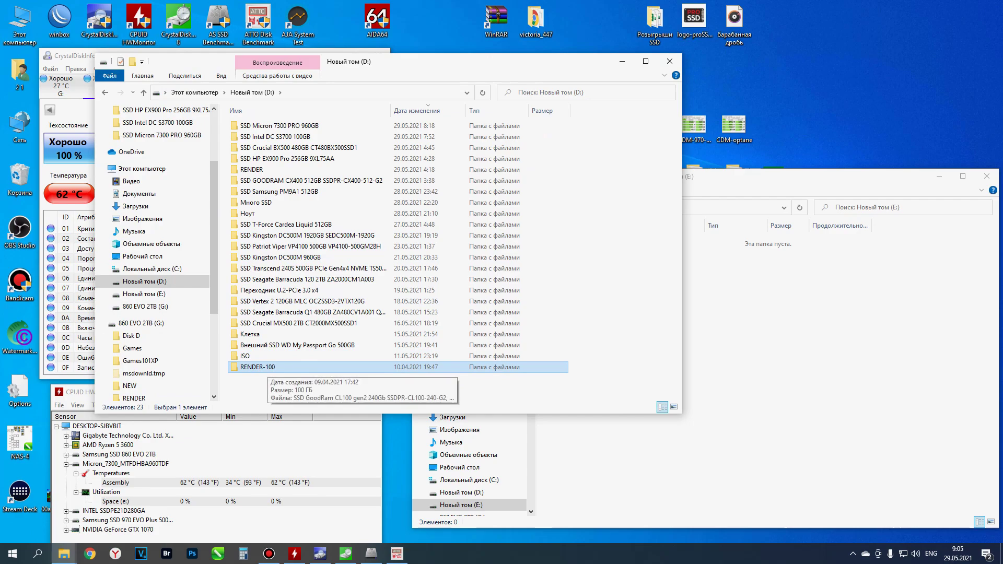
key(ctrl+w)
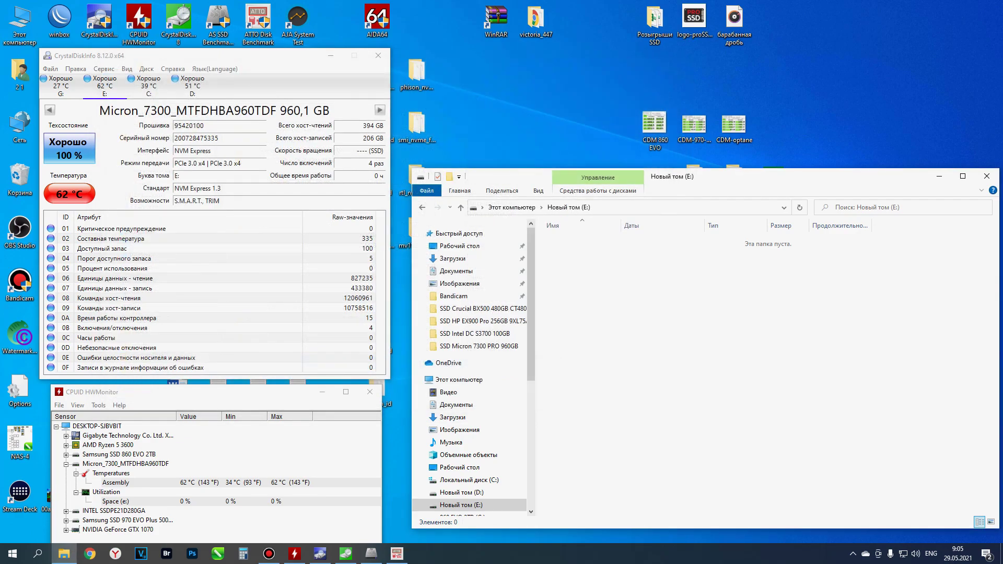
key(ctrl+v)
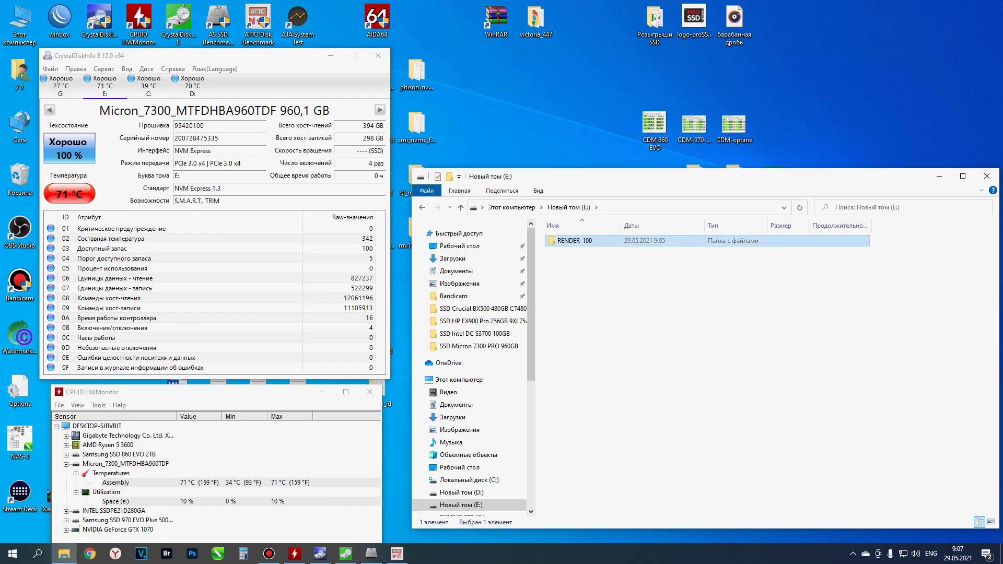
Rename the copied folder on E: as 1 and paste RENDER-100 again, moving the copy progress window over the empty folder area
key(F2)
text(1)
key(Return)
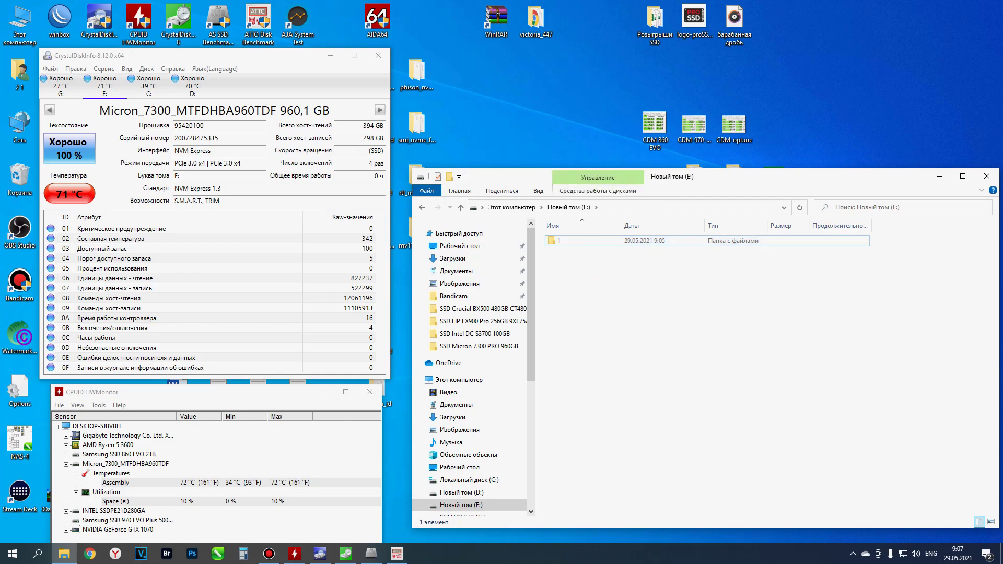
key(ctrl+v)
drag(514, 114, 737, 315)
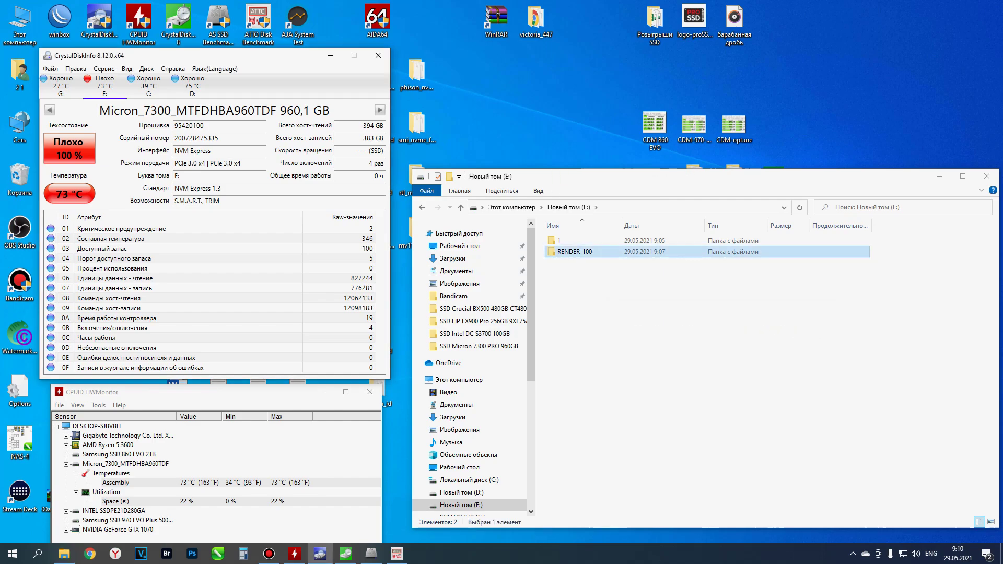
Rename the second copy on E: as 2 and paste a third copy of RENDER-100, keeping its progress window clear of CrystalDiskInfo
key(F2)
text(2)
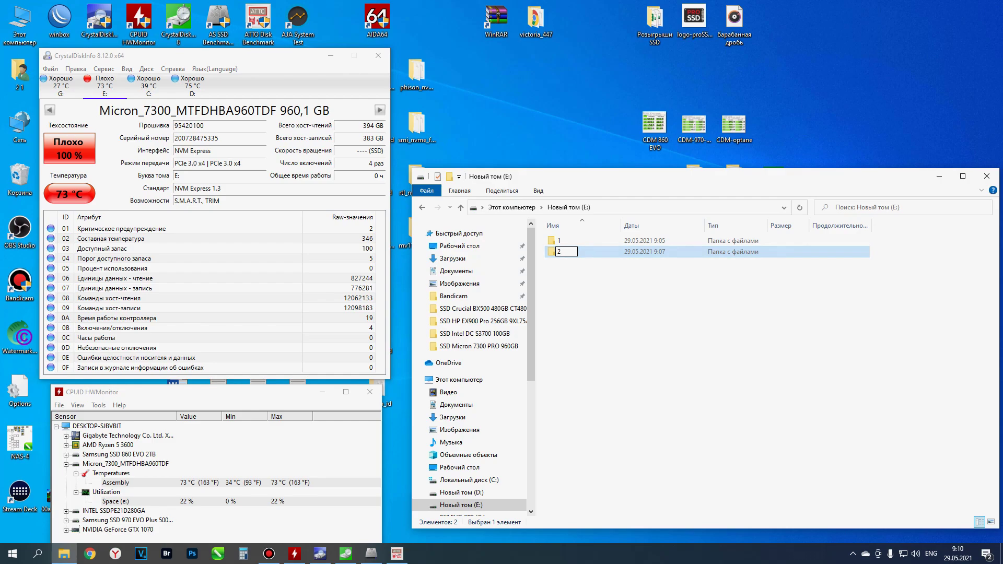
key(Return)
key(ctrl+v)
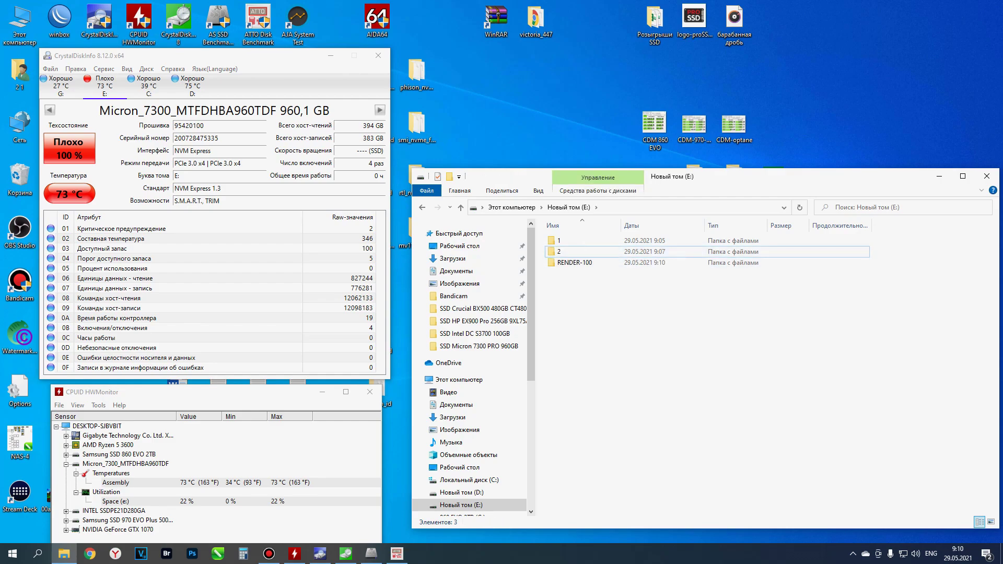
drag(496, 142, 749, 322)
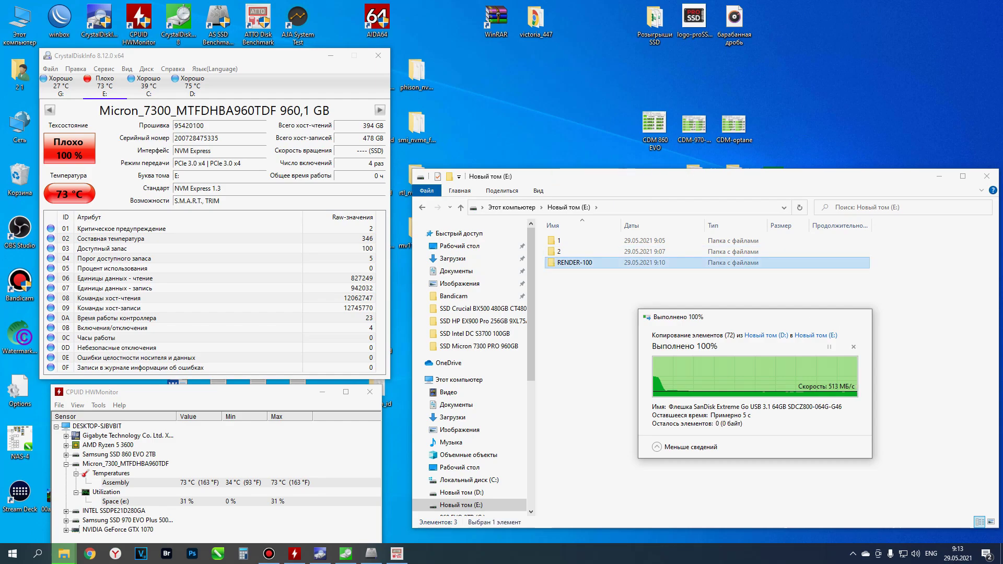
Rename the third copy on E: as 3 and paste a fourth copy of RENDER-100, placing its progress window below the folder list
key(F2)
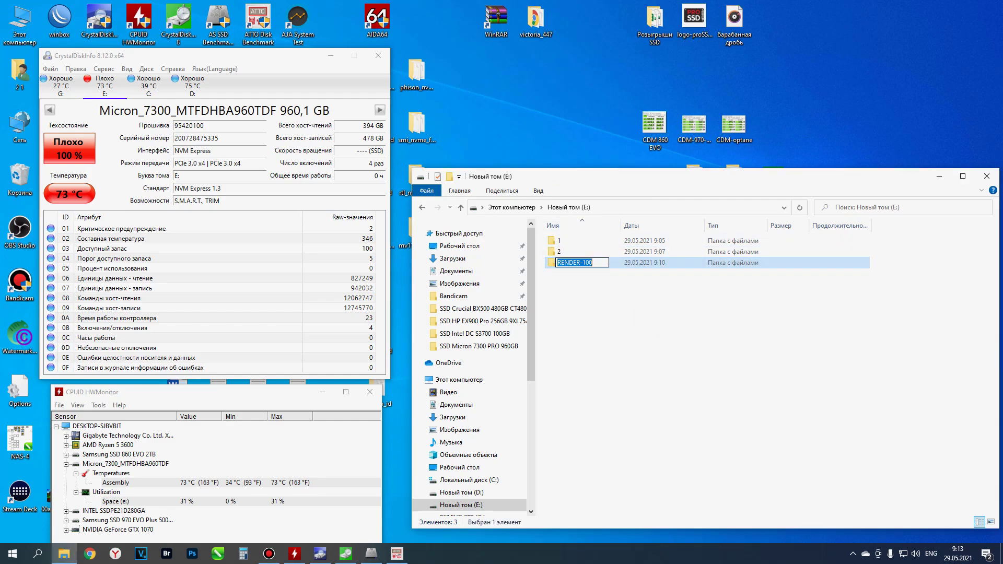
text(3)
key(Return)
key(ctrl+v)
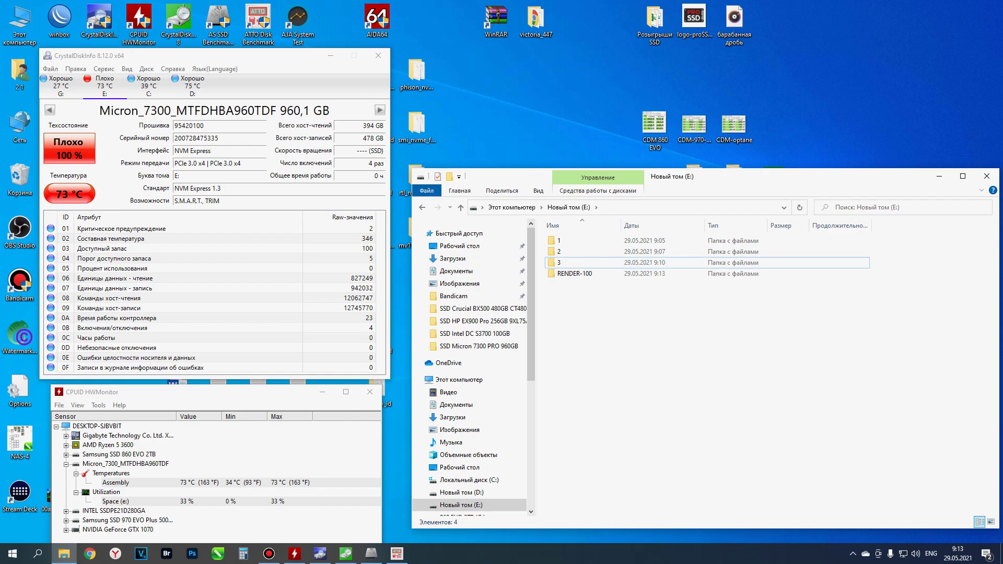
drag(699, 292, 765, 325)
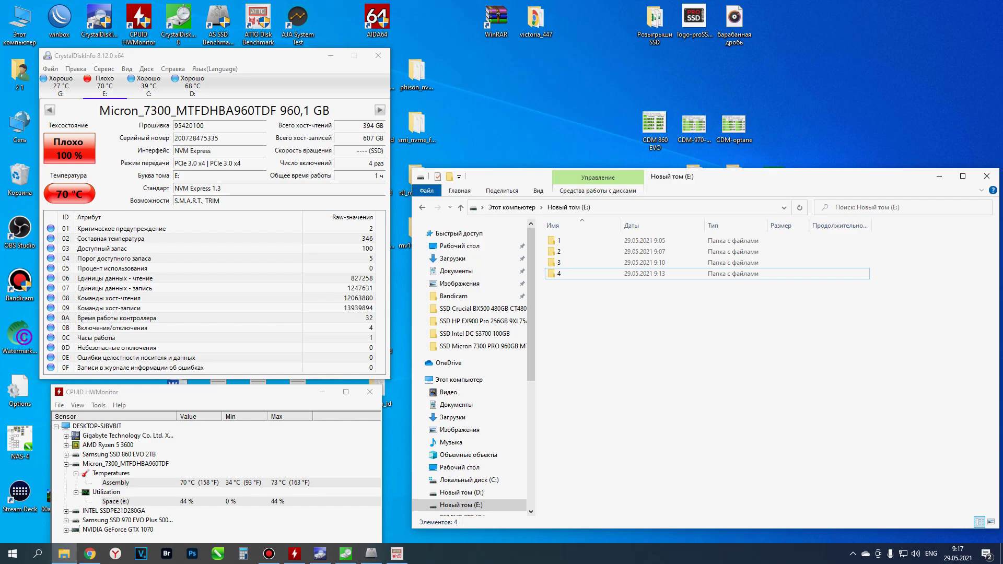
Permanently delete folders 1 to 4 from drive E: and open the drive's properties
drag(605, 319, 546, 233)
key(shift+Delete)
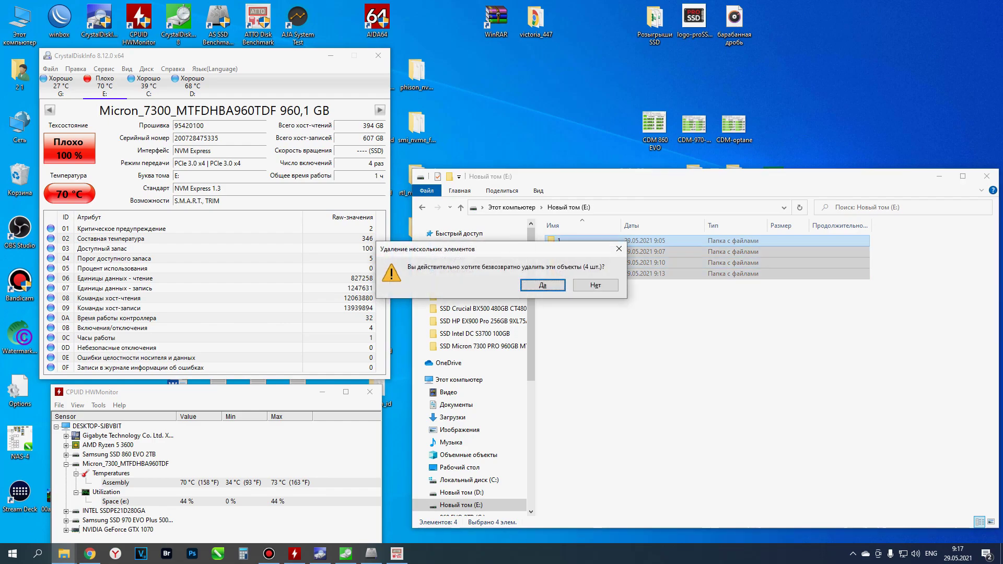
key(Return)
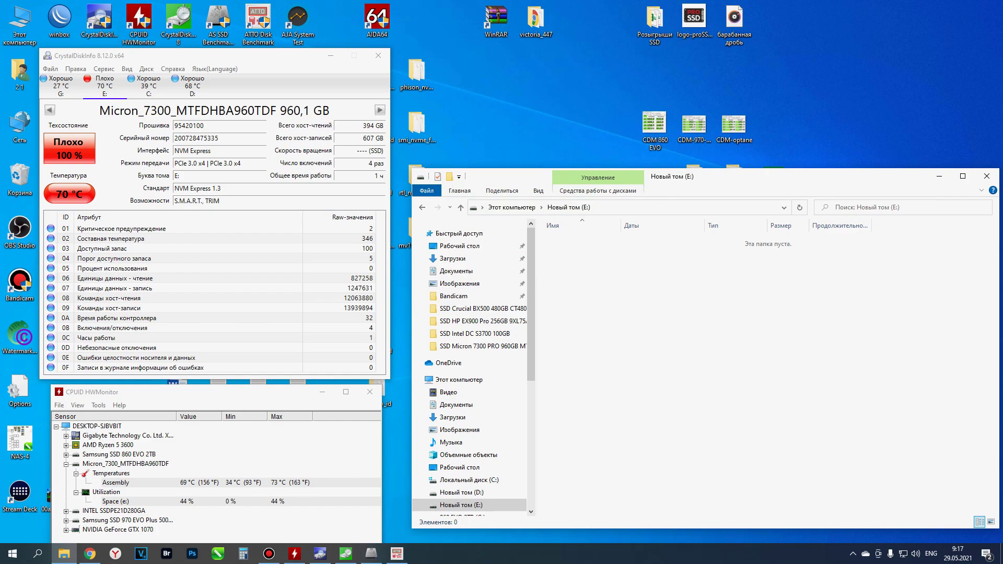
right_click(629, 307)
click(653, 451)
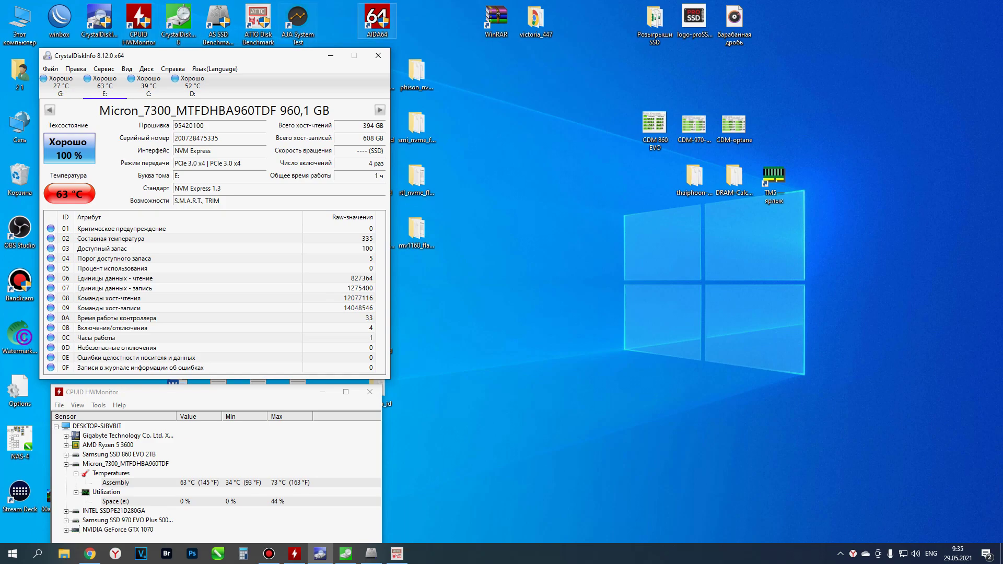
Launch AIDA64 Extreme and open its Disk Benchmark tool
double_click(377, 21)
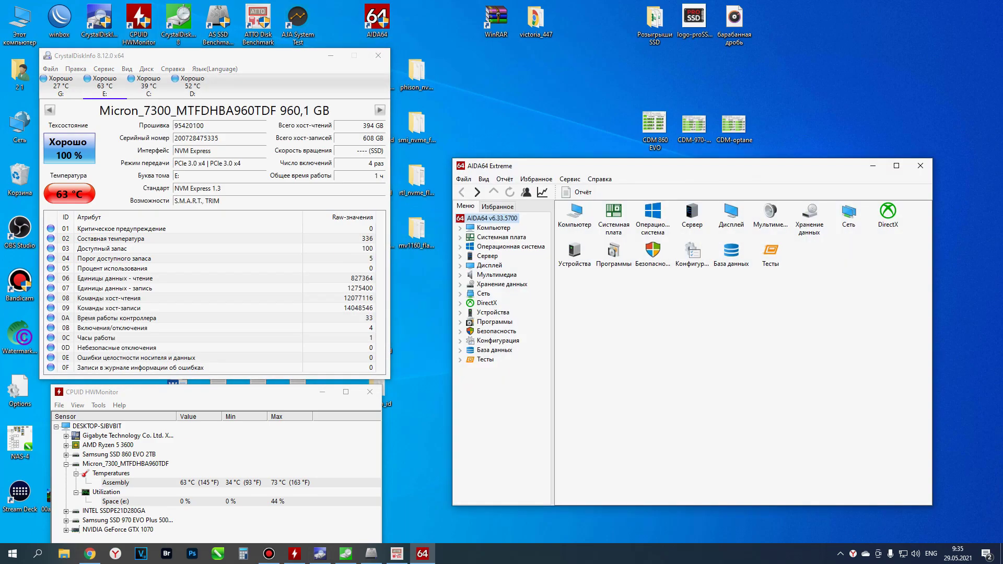
key(alt+c)
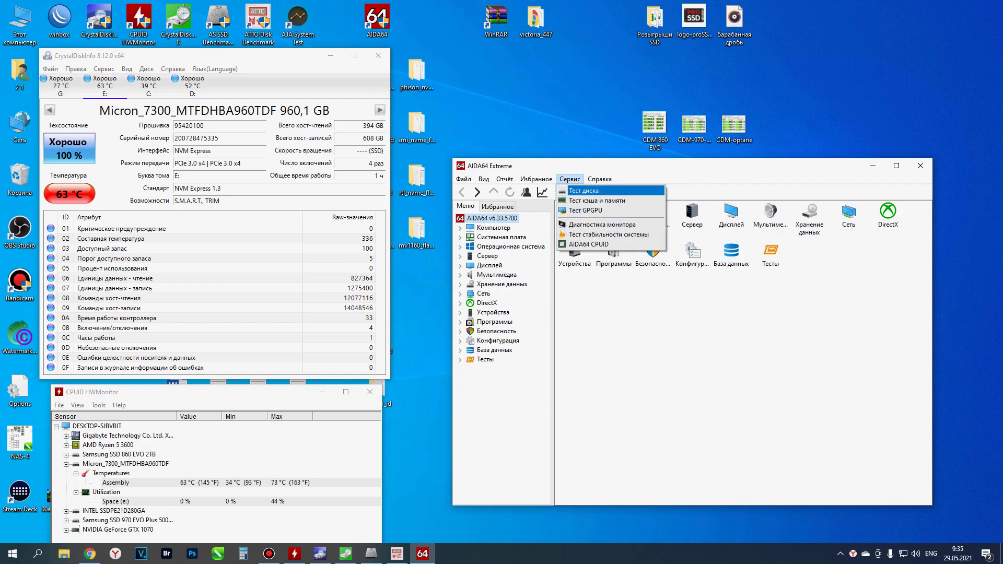
key(Return)
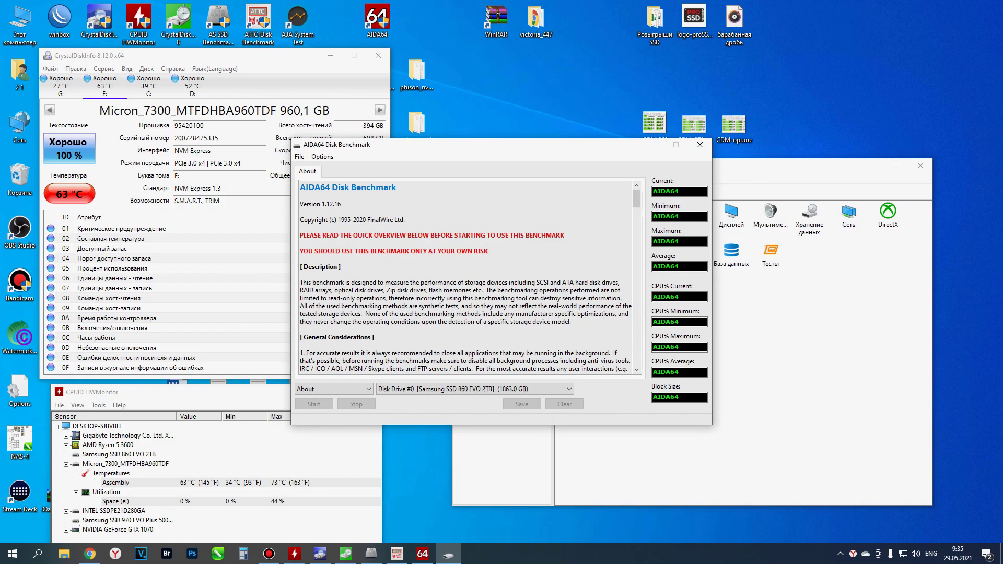
Set the AIDA64 Disk Benchmark test type to Linear Write
key(Tab)
key(alt+Down)
key(Down)
key(Down)
key(Down)
key(Down)
key(Down)
key(Down)
key(Down)
key(Down)
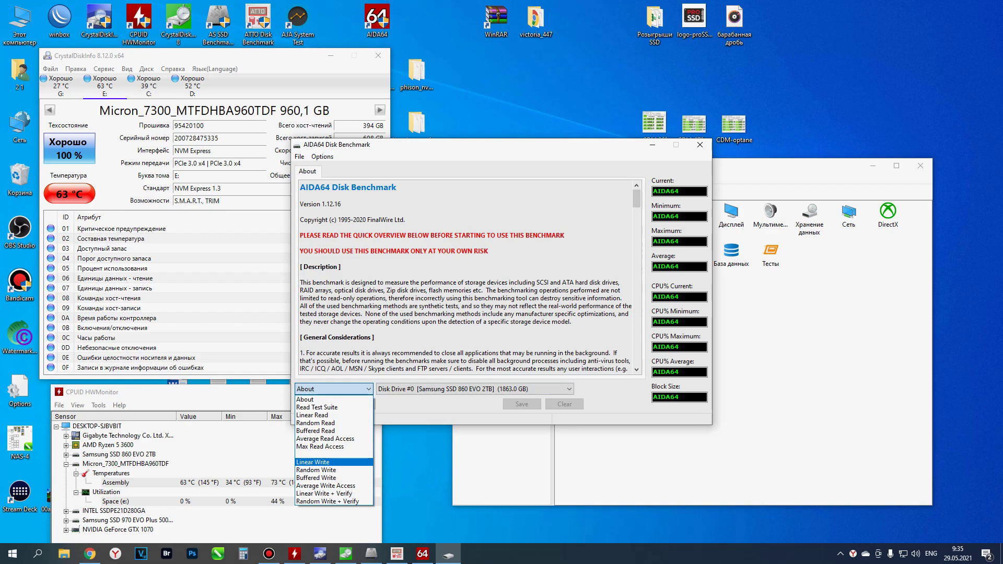
key(Return)
Run the write test on Disk Drive #1 (Micron_7300_MTFDHBA960TDF), accepting data destruction, and move the benchmark window clear of CrystalDiskInfo
key(Tab)
key(alt+Down)
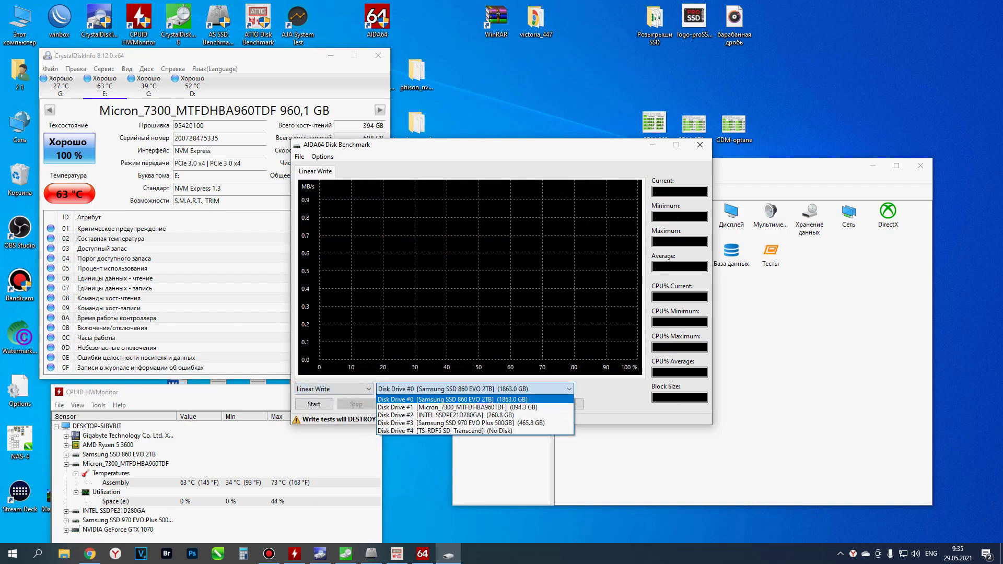
key(Down)
key(Return)
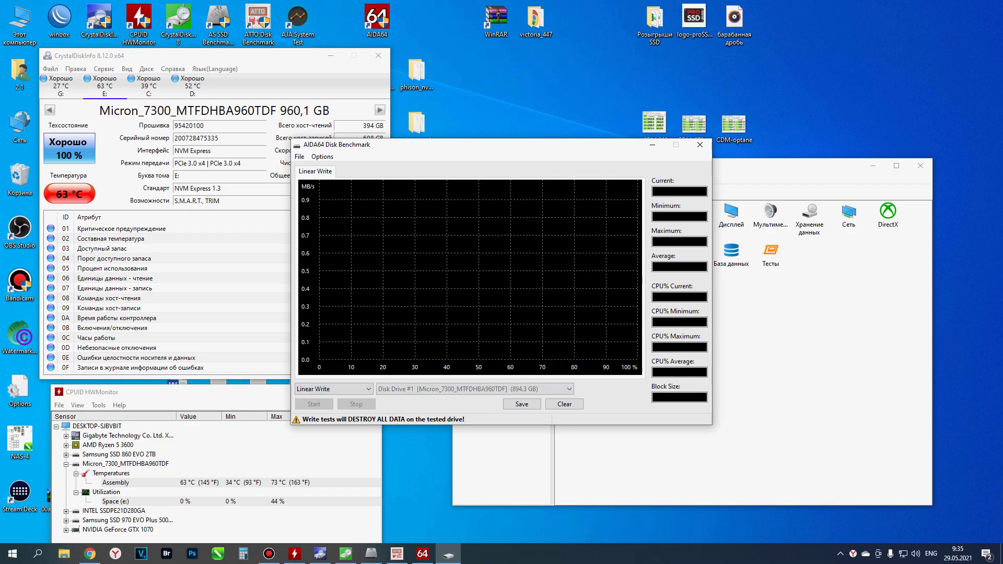
key(Return)
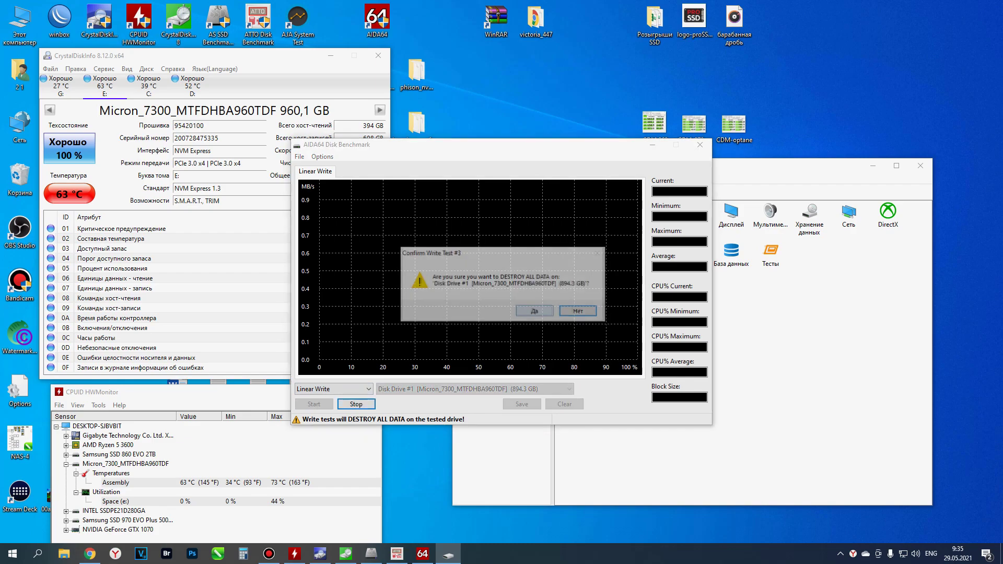
key(Return)
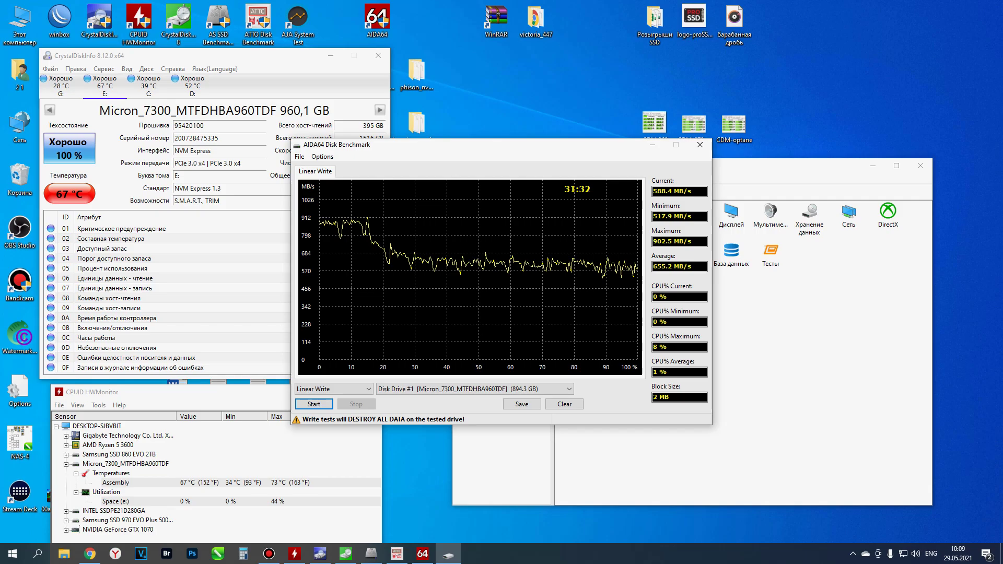
drag(392, 145, 572, 148)
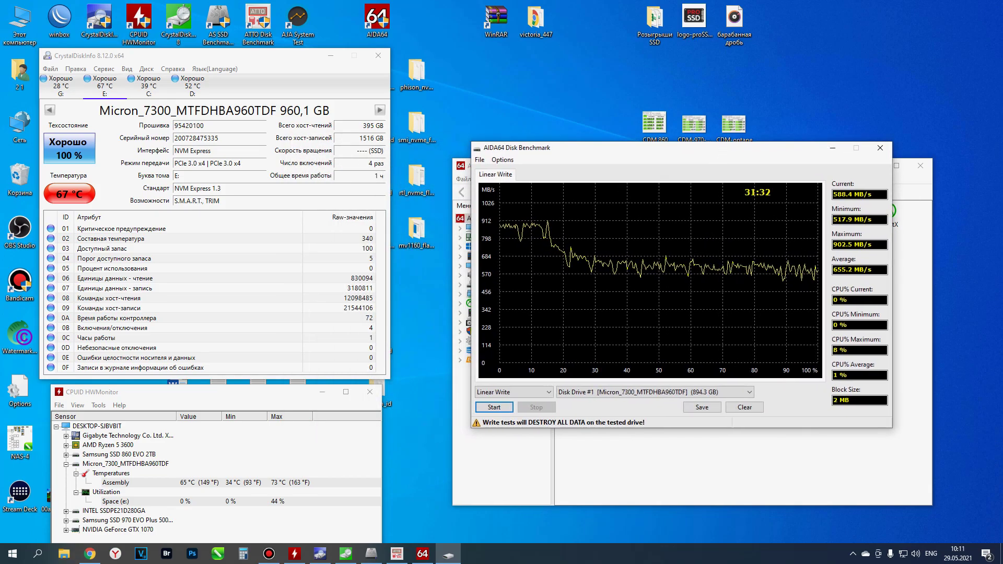